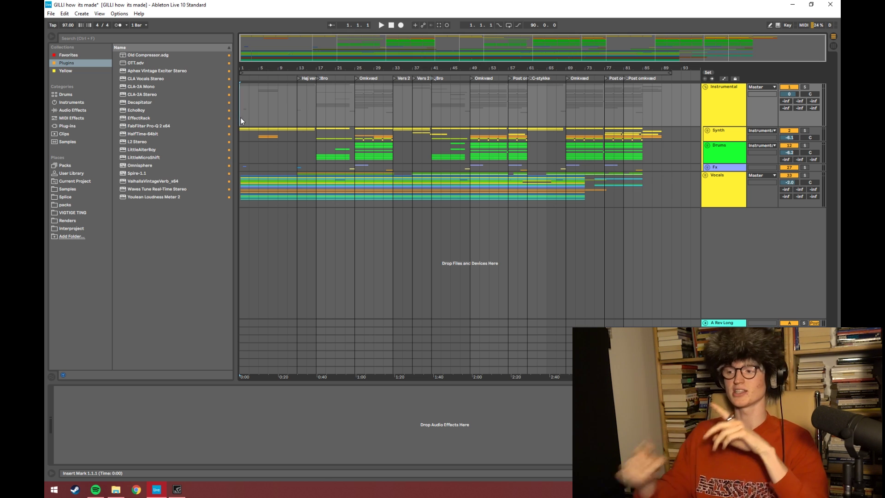
Unfold the Synth group, bypass Chorus, OTT and ValhallaVintageVerb on its Guitar track, and play it soloed from bar 1.
{"action": "left_click", "coordinate": [707, 130]}
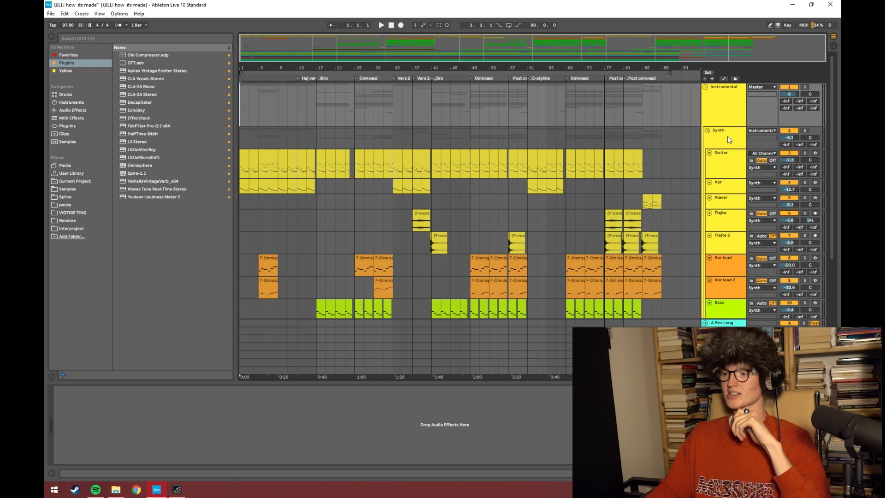
{"action": "left_click", "coordinate": [737, 162]}
{"action": "left_click", "coordinate": [71, 390]}
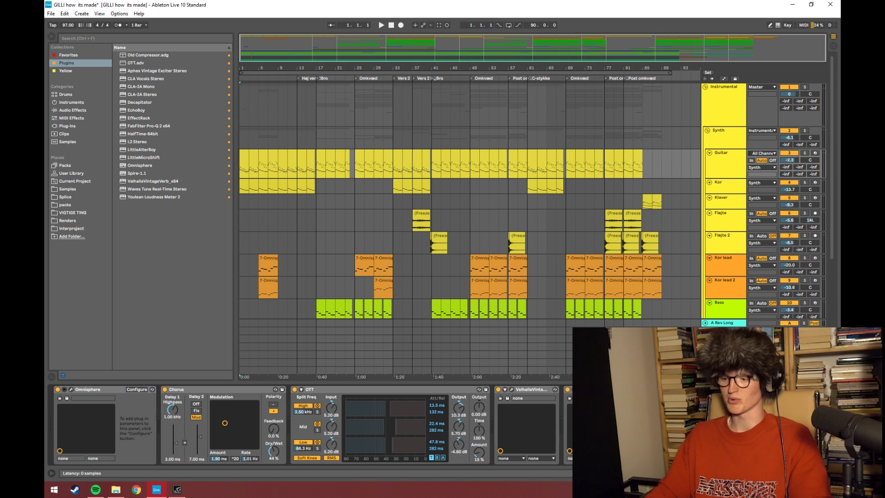
{"action": "left_click", "coordinate": [294, 389]}
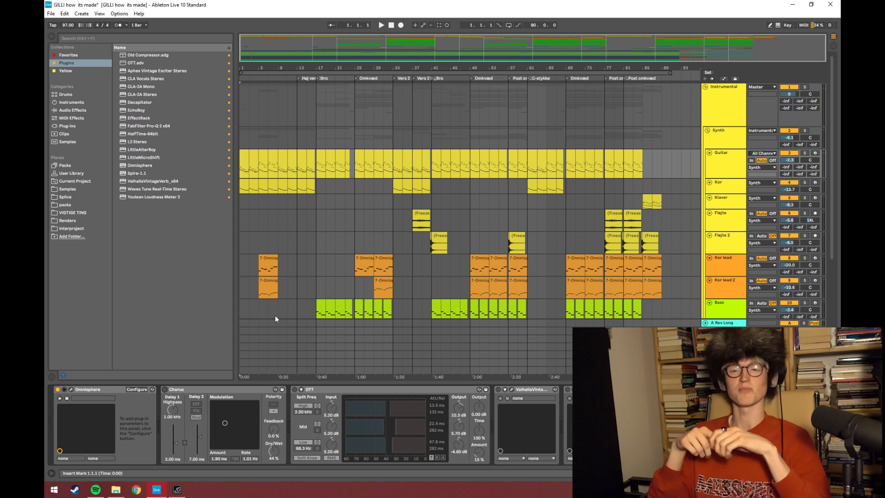
{"action": "left_click", "coordinate": [242, 142]}
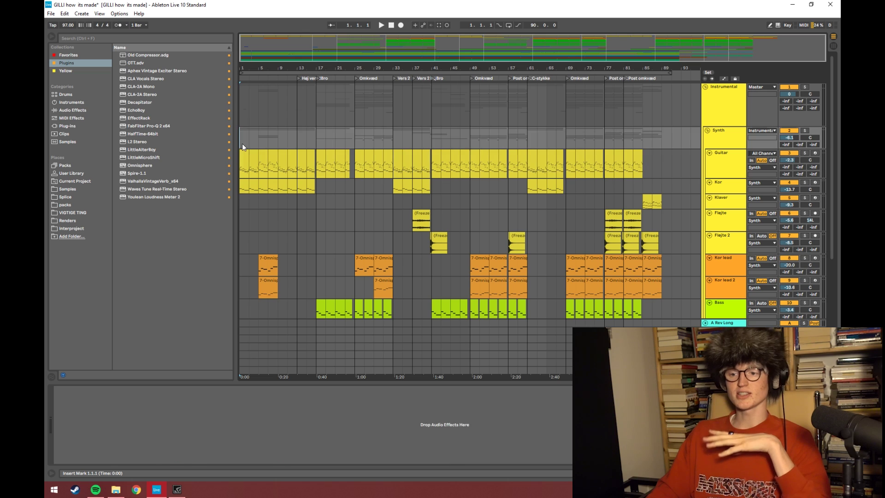
{"action": "left_click", "coordinate": [719, 167]}
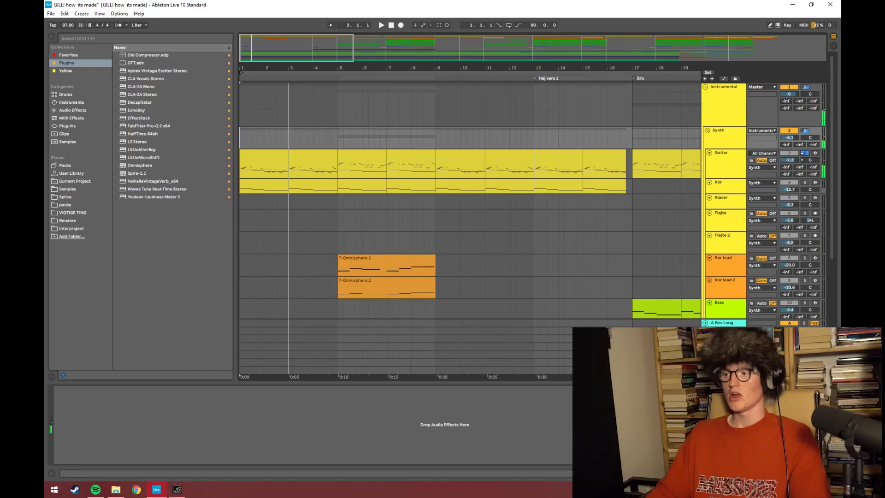
Turn Chorus, ValhallaVintageVerb and OTT back on for the Guitar track, and view the reverb's settings.
{"action": "left_click", "coordinate": [728, 162]}
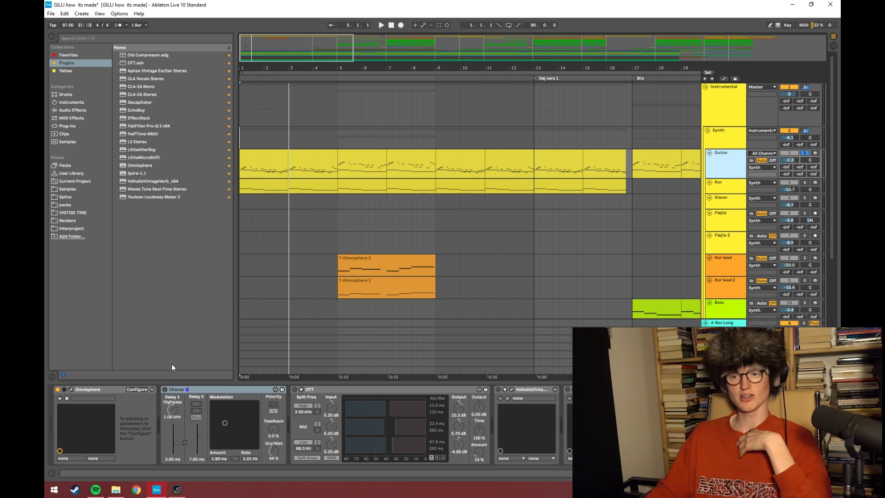
{"action": "left_click", "coordinate": [165, 390]}
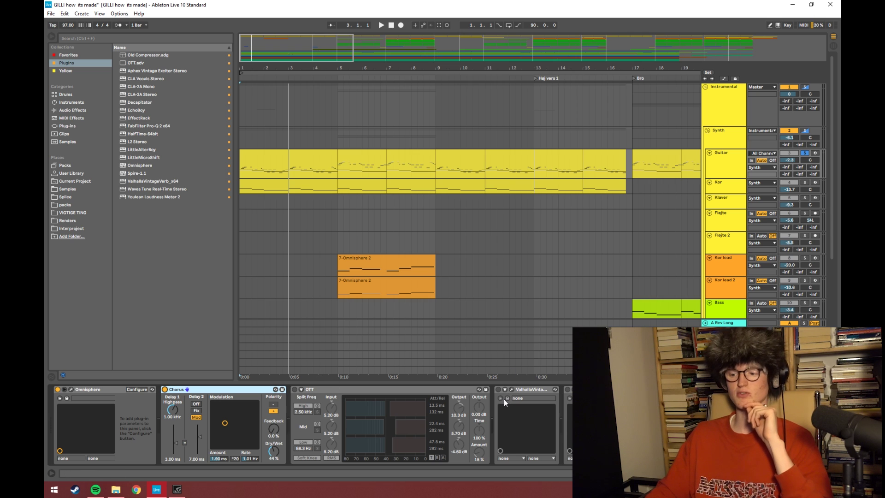
{"action": "left_click", "coordinate": [497, 389]}
{"action": "left_click", "coordinate": [512, 389]}
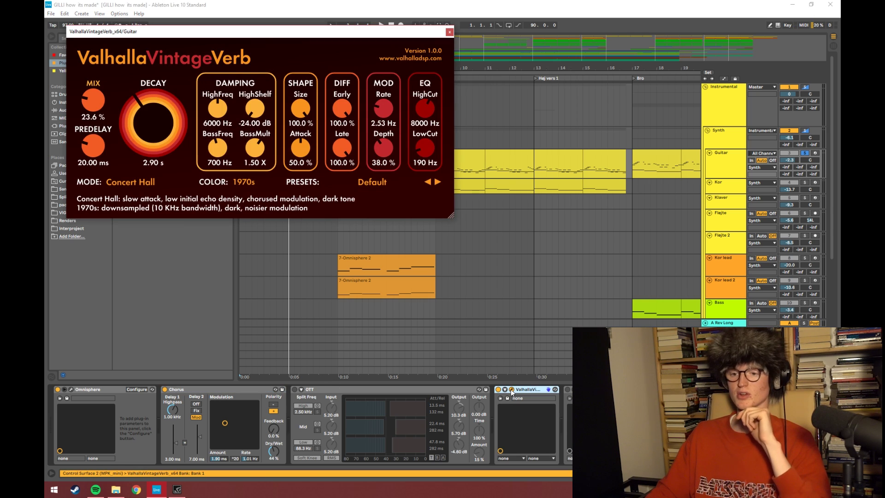
{"action": "left_click", "coordinate": [511, 390]}
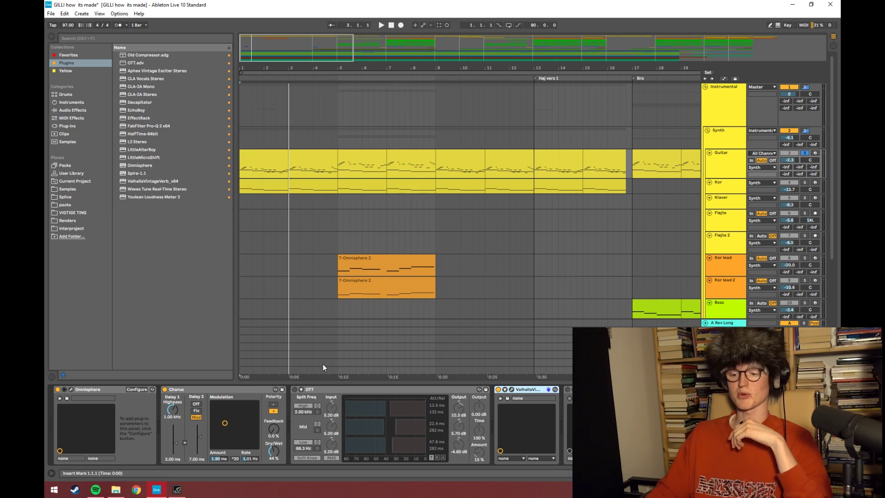
{"action": "left_click", "coordinate": [295, 389]}
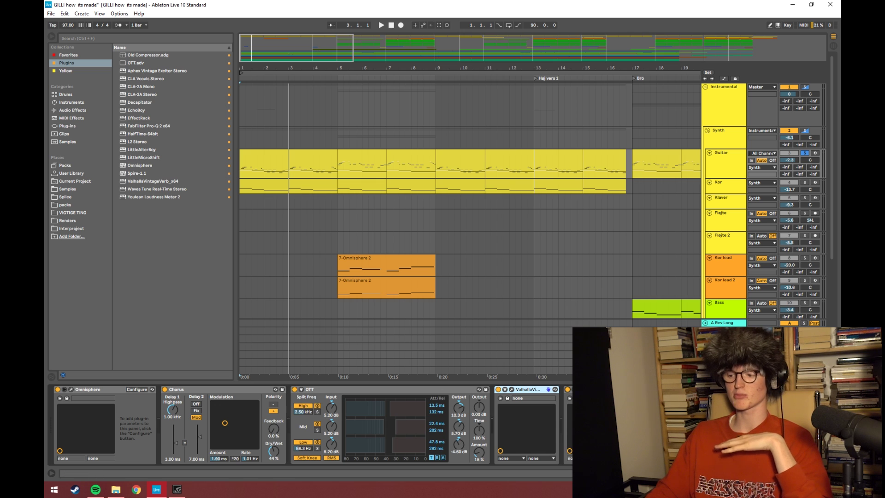
Play the soloed Guitar track from bar 1 with its effects enabled.
{"action": "left_click", "coordinate": [244, 139]}
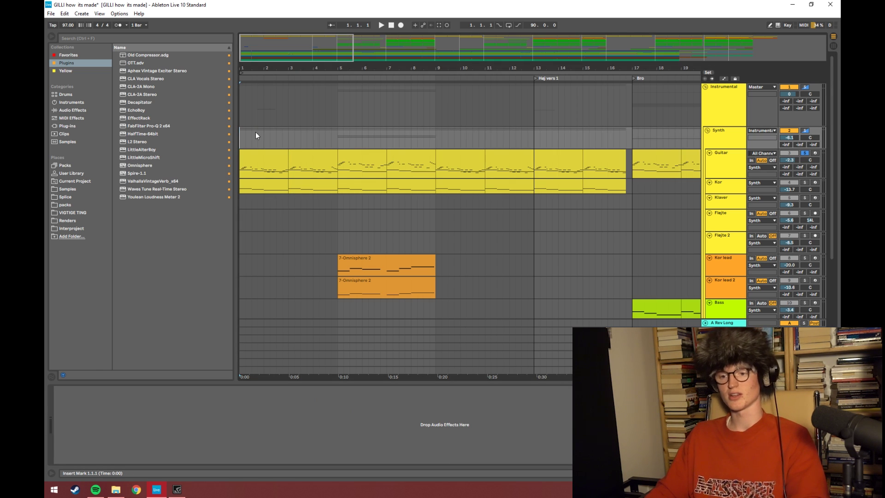
{"action": "key", "text": "space"}
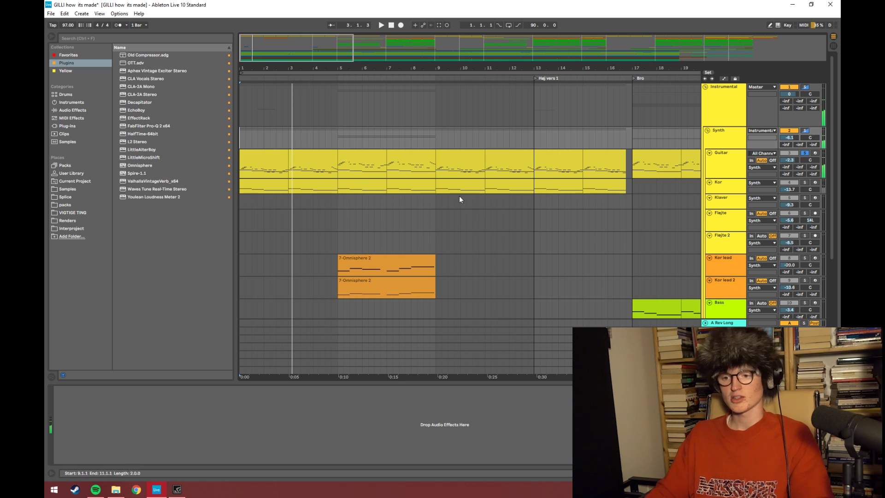
Solo the Kor track instead of Guitar and play it from bar 1.
{"action": "left_click_drag", "start_coordinate": [301, 69], "coordinate": [300, 27]}
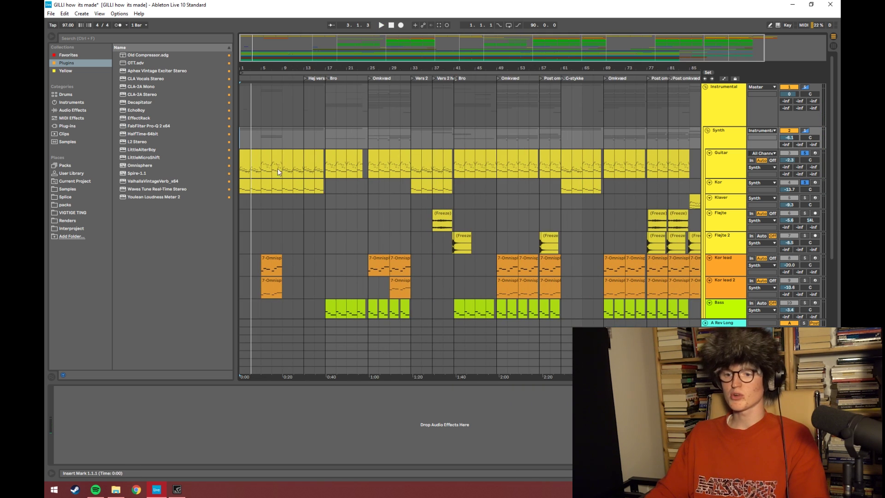
{"action": "left_click", "coordinate": [804, 183]}
{"action": "left_click", "coordinate": [804, 184]}
{"action": "key", "text": "space"}
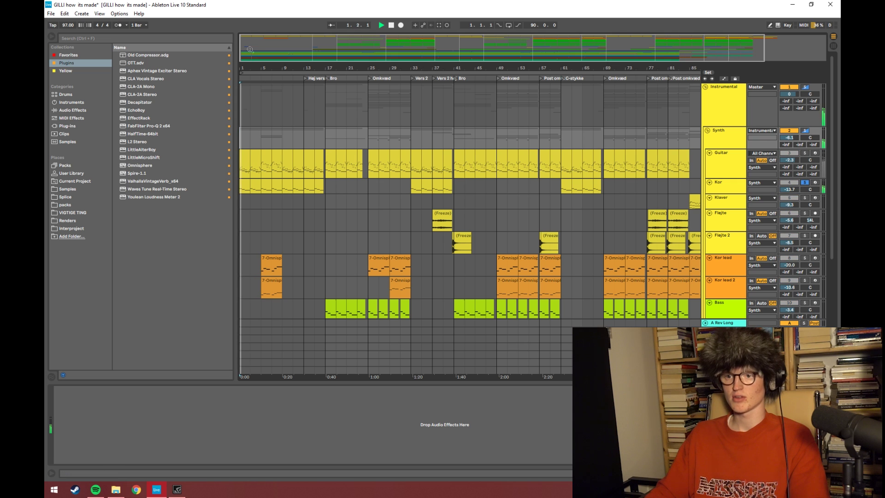
{"action": "left_click_drag", "start_coordinate": [272, 69], "coordinate": [271, 114]}
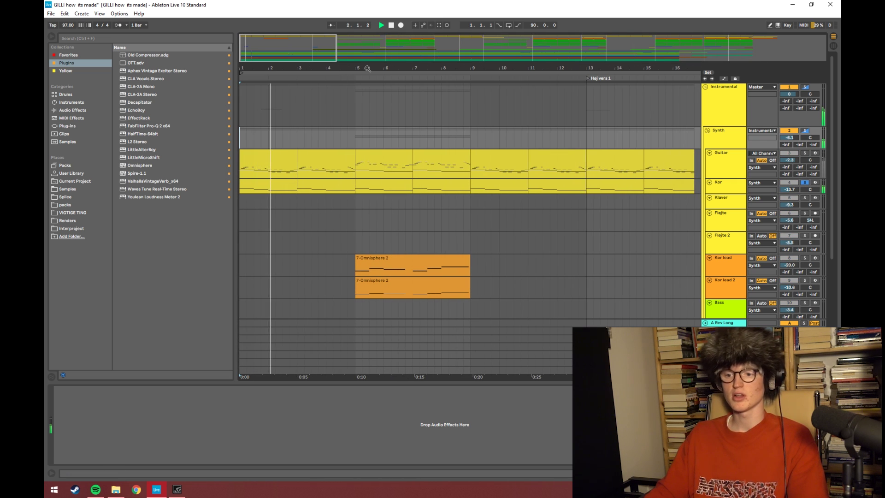
{"action": "key", "text": "space"}
Solo Kor lead and Kor lead 2 alongside Kor and play them from bar 5.
{"action": "left_click_drag", "start_coordinate": [463, 68], "coordinate": [463, 46]}
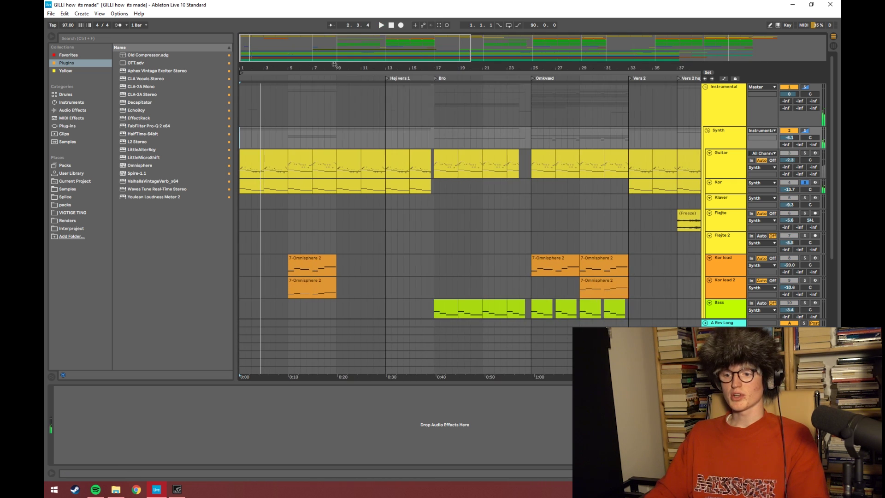
{"action": "scroll", "coordinate": [337, 231], "scroll_direction": "down", "scroll_amount": 1}
{"action": "left_click", "coordinate": [294, 214]}
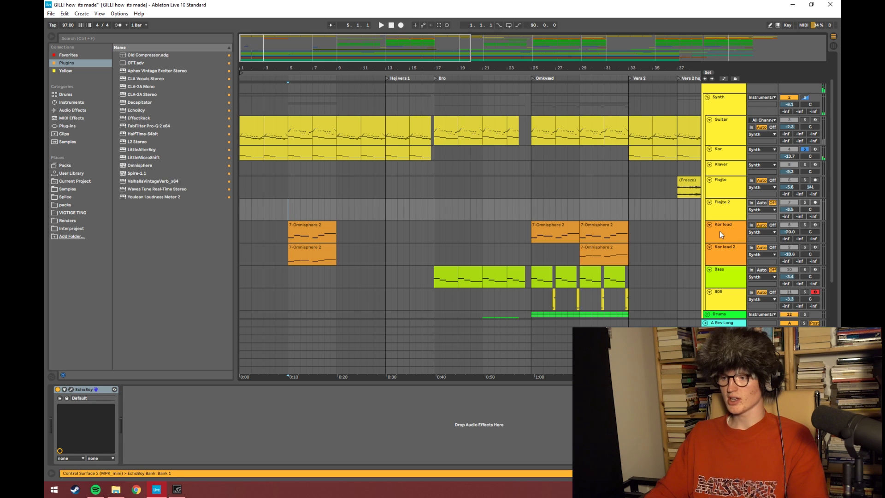
{"action": "left_click", "coordinate": [727, 240]}
{"action": "left_click", "coordinate": [732, 250], "text": "shift"}
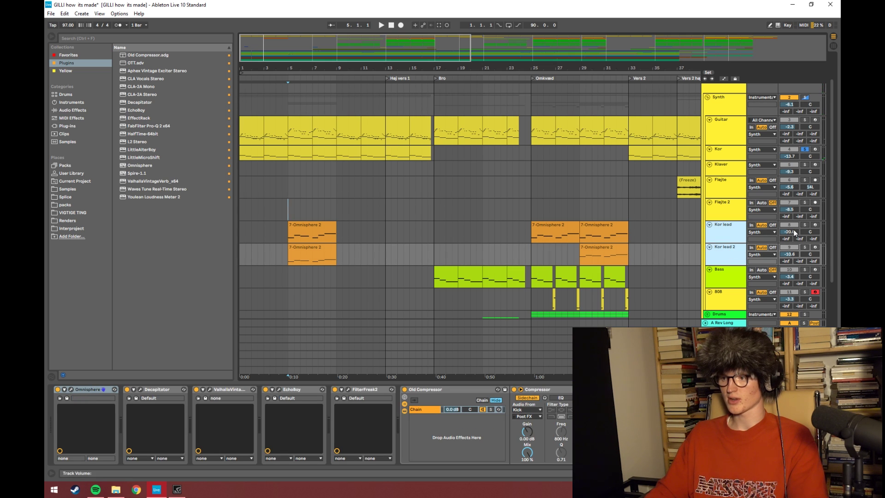
{"action": "left_click", "coordinate": [805, 225]}
{"action": "key", "text": "space"}
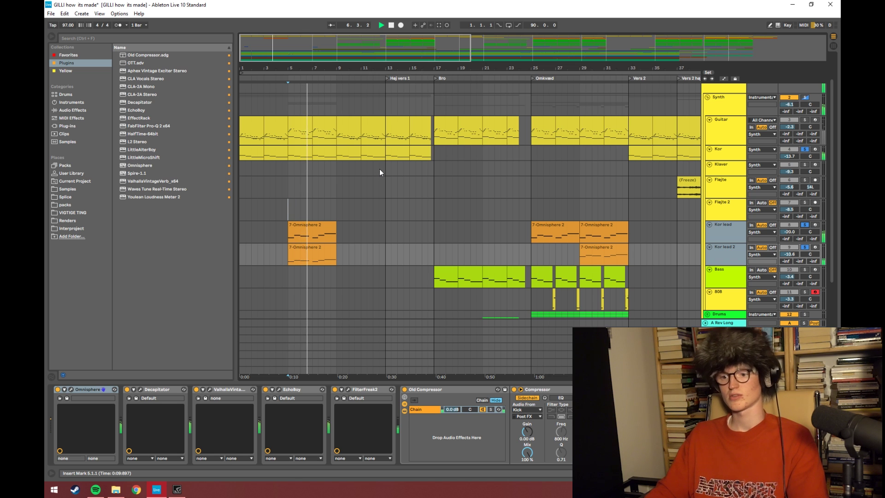
{"action": "key", "text": "space"}
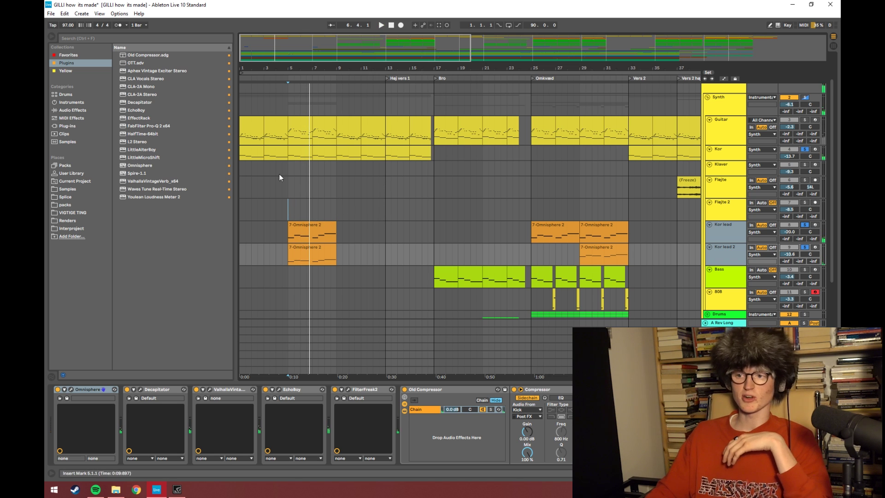
Clear all track solos and play the full arrangement from bar 5.
{"action": "left_click_drag", "start_coordinate": [284, 70], "coordinate": [295, 106]}
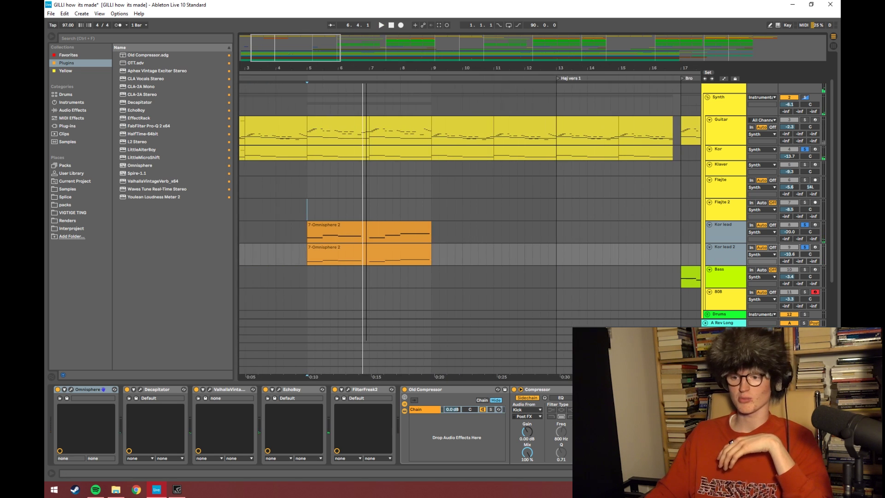
{"action": "left_click", "coordinate": [804, 150]}
{"action": "left_click", "coordinate": [306, 106]}
{"action": "key", "text": "space"}
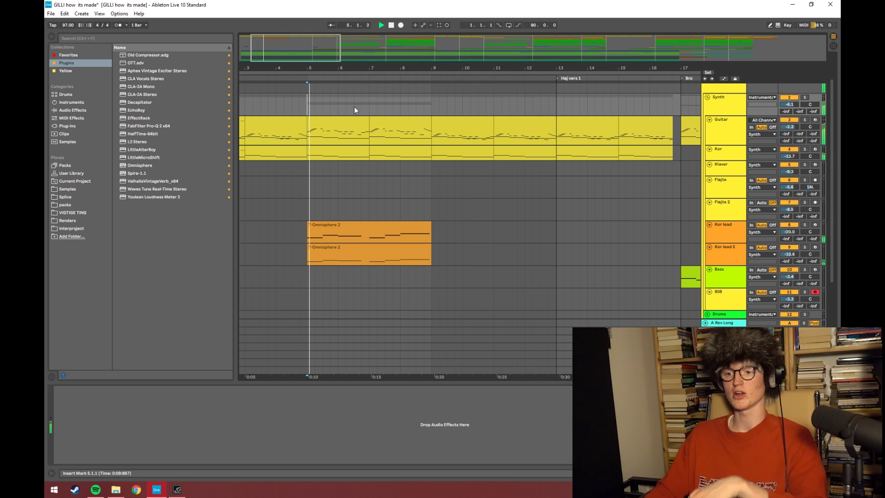
{"action": "key", "text": "space"}
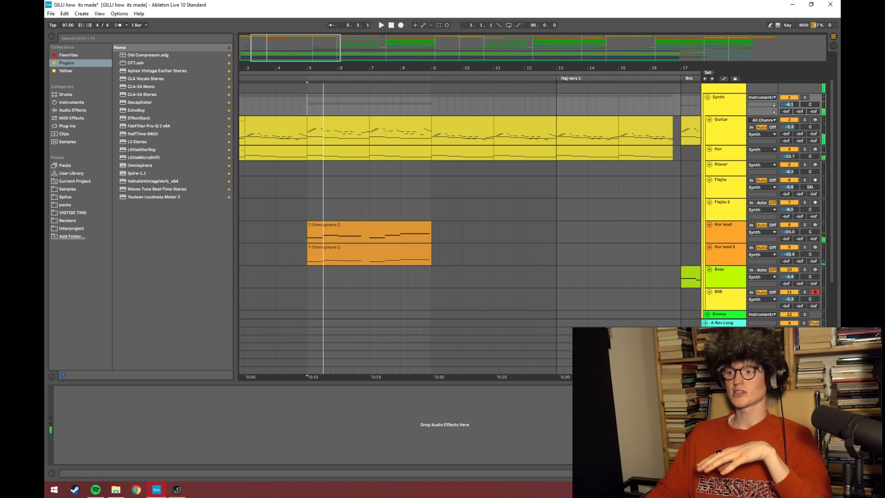
Solo the Bass track and play it from bar 17, at the start of the first Bro section.
{"action": "scroll", "coordinate": [802, 103], "scroll_direction": "up", "scroll_amount": 2}
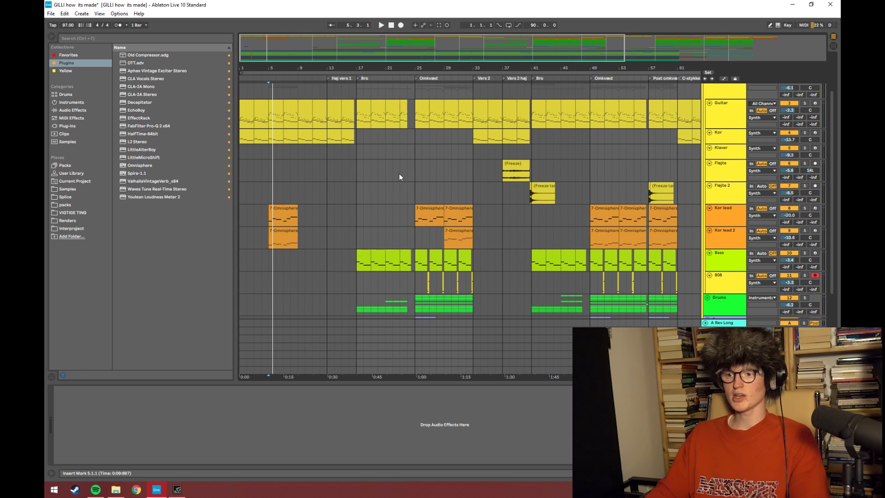
{"action": "left_click", "coordinate": [348, 164]}
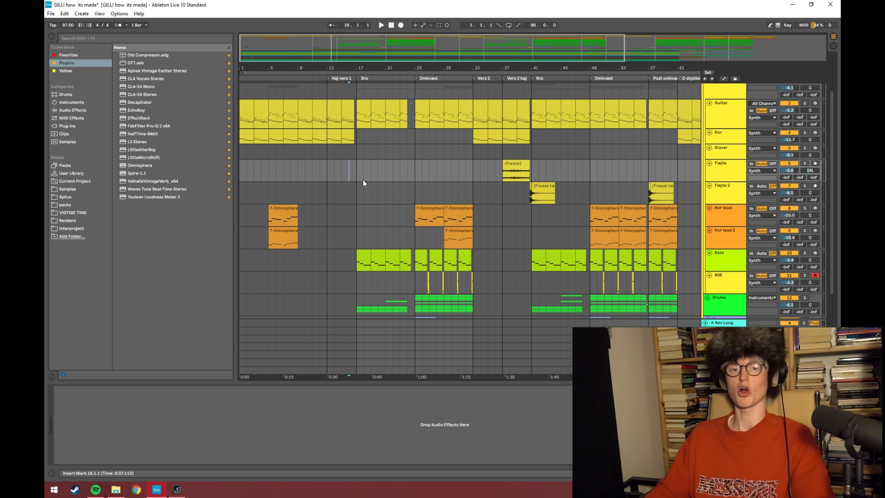
{"action": "left_click", "coordinate": [363, 181]}
{"action": "scroll", "coordinate": [415, 198], "scroll_direction": "down", "scroll_amount": 3}
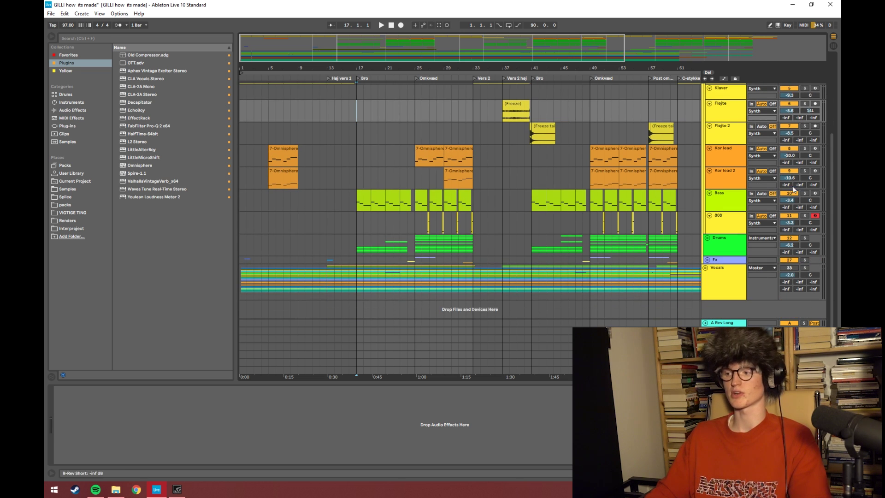
{"action": "left_click", "coordinate": [804, 193]}
{"action": "key", "text": "space"}
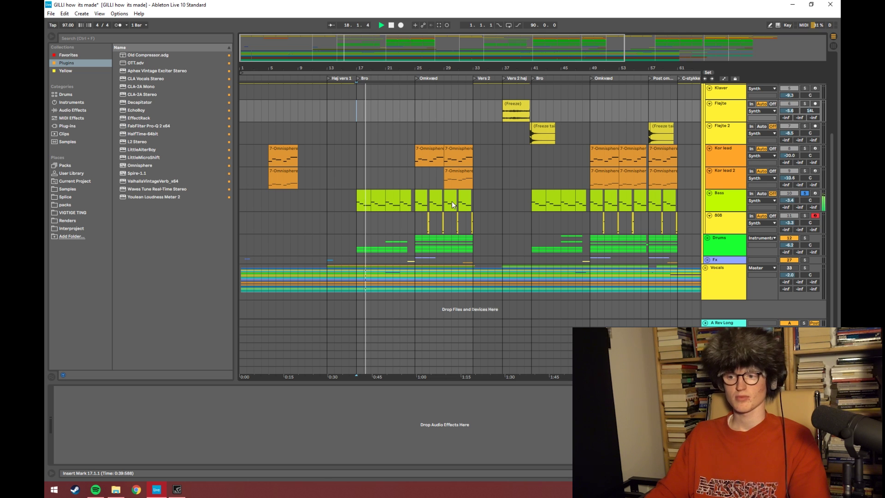
{"action": "key", "text": "space"}
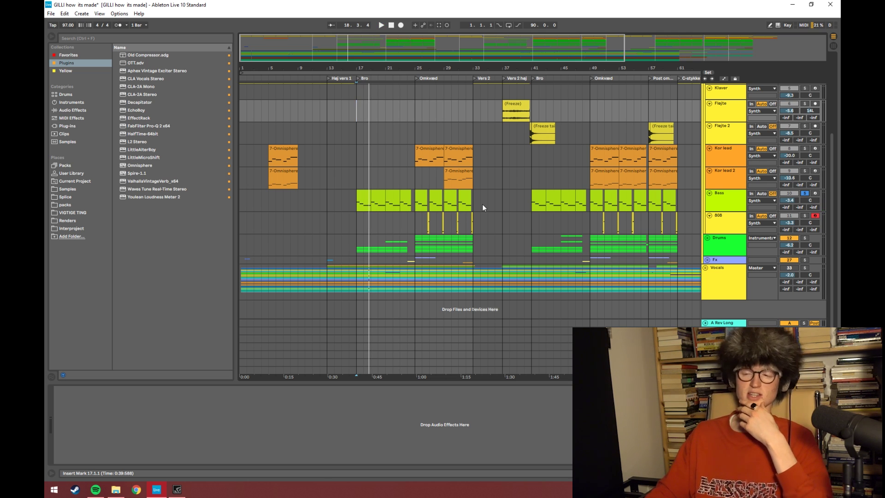
Unfold the Drums group and solo it instead of the Bass track.
{"action": "scroll", "coordinate": [375, 207], "scroll_direction": "up", "scroll_amount": 3}
{"action": "scroll", "coordinate": [375, 207], "scroll_direction": "down", "scroll_amount": 3}
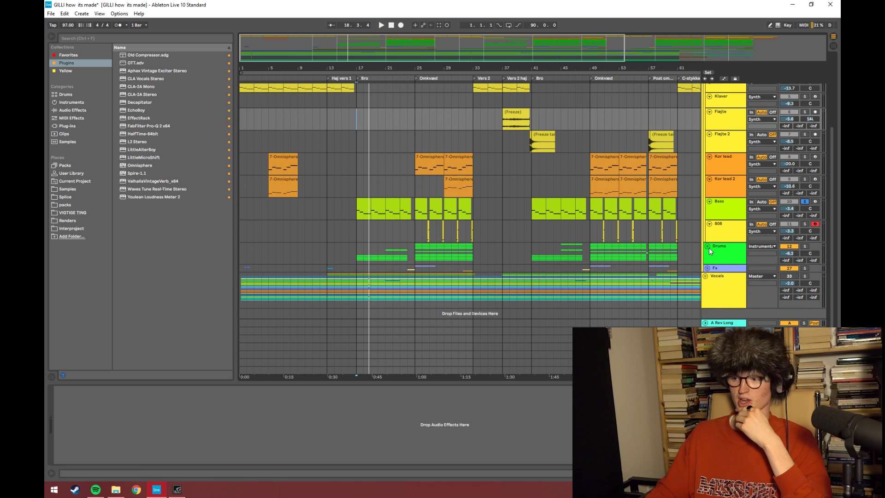
{"action": "left_click", "coordinate": [708, 247]}
{"action": "scroll", "coordinate": [737, 242], "scroll_direction": "down", "scroll_amount": 2}
{"action": "left_click", "coordinate": [805, 197]}
{"action": "scroll", "coordinate": [514, 211], "scroll_direction": "down", "scroll_amount": 2}
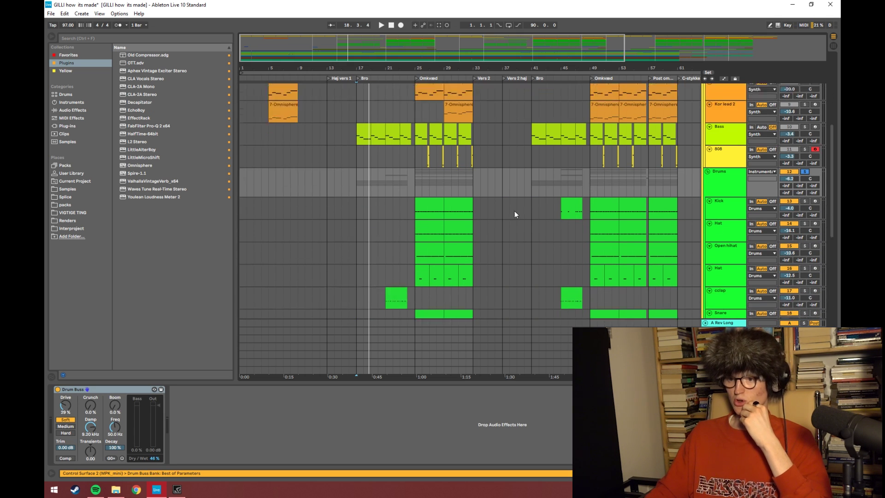
Play the soloed drums from bar 21 in the first Bro section and look through the percussion and shaker tracks.
{"action": "left_click", "coordinate": [395, 206]}
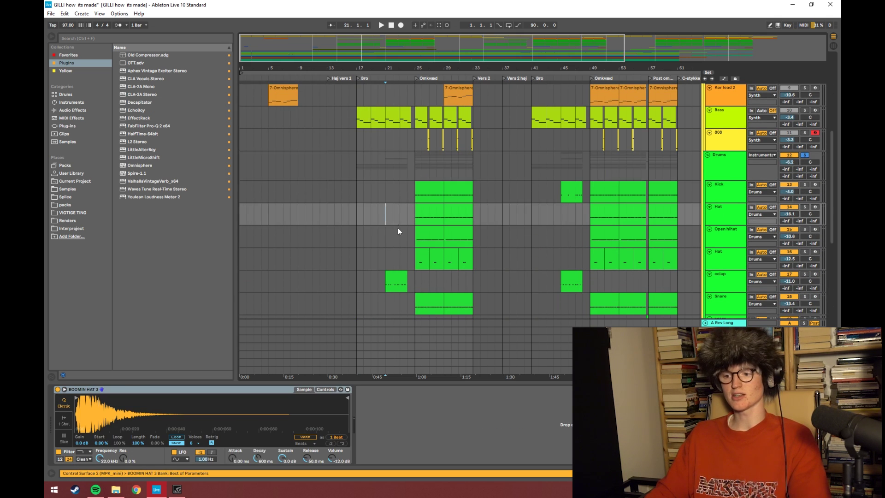
{"action": "scroll", "coordinate": [401, 240], "scroll_direction": "down", "scroll_amount": 7}
{"action": "left_click_drag", "start_coordinate": [394, 46], "coordinate": [356, 46]}
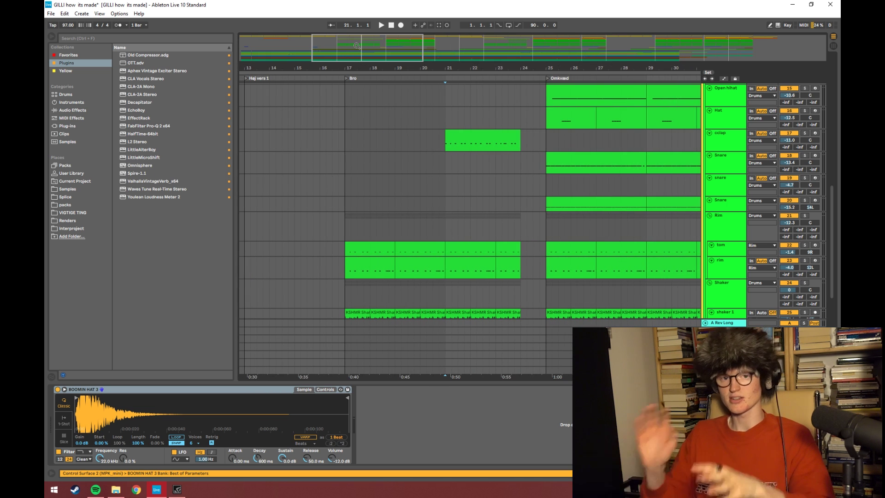
{"action": "key", "text": "space"}
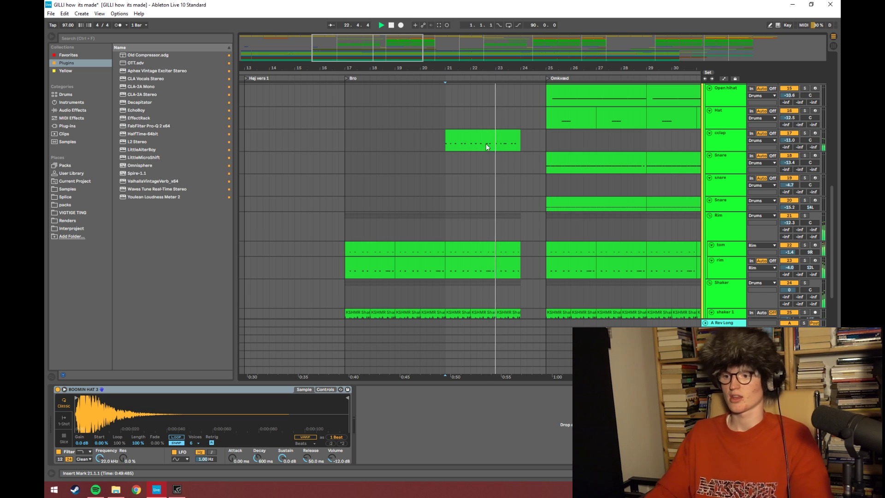
{"action": "scroll", "coordinate": [475, 145], "scroll_direction": "down", "scroll_amount": 5}
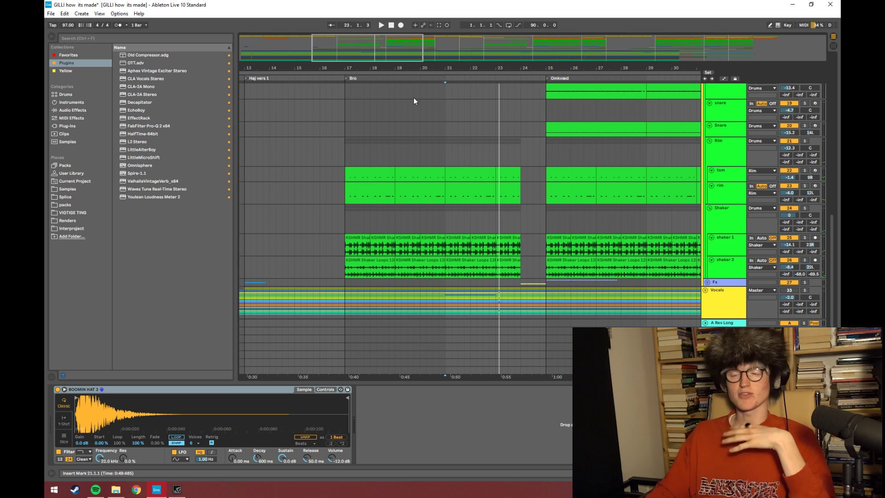
{"action": "scroll", "coordinate": [413, 101], "scroll_direction": "up", "scroll_amount": 1}
{"action": "left_click_drag", "start_coordinate": [426, 68], "coordinate": [378, 85]}
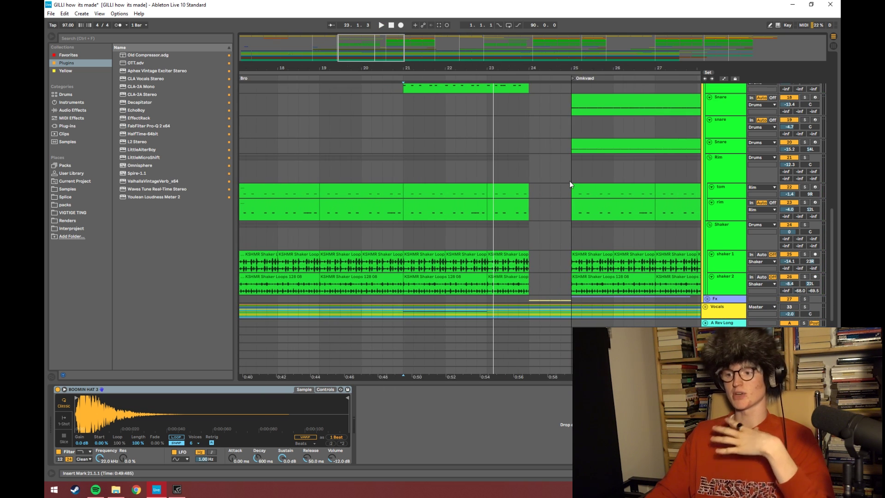
Solo the Kick track in the Drums group and play it from bar 25, at the start of the first Omkvæd section.
{"action": "scroll", "coordinate": [570, 184], "scroll_direction": "up", "scroll_amount": 3}
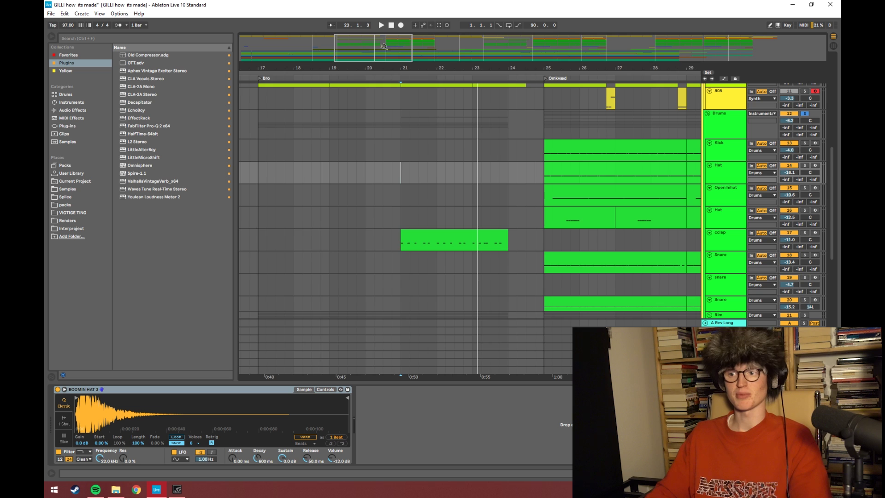
{"action": "left_click_drag", "start_coordinate": [383, 47], "coordinate": [384, 35]}
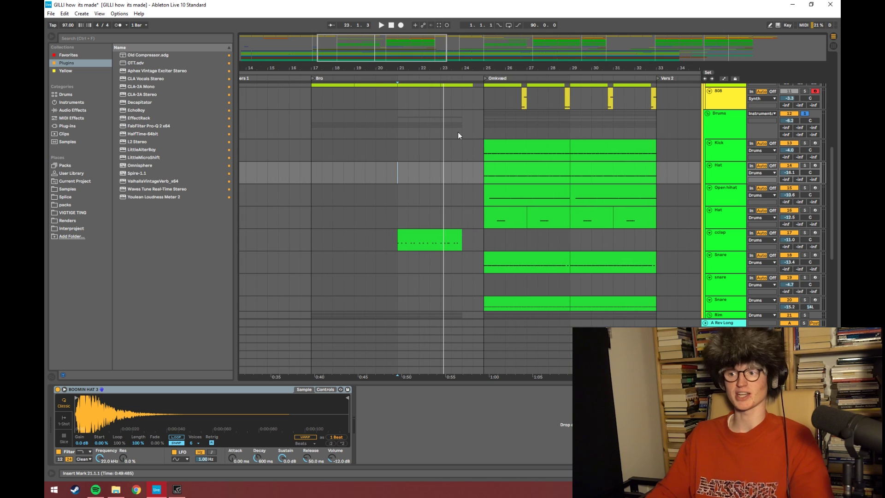
{"action": "scroll", "coordinate": [458, 134], "scroll_direction": "up", "scroll_amount": 1}
{"action": "left_click_drag", "start_coordinate": [503, 68], "coordinate": [399, 73]}
{"action": "scroll", "coordinate": [336, 212], "scroll_direction": "up", "scroll_amount": 3}
{"action": "left_click", "coordinate": [363, 166]}
{"action": "scroll", "coordinate": [376, 195], "scroll_direction": "down", "scroll_amount": 2}
{"action": "scroll", "coordinate": [773, 181], "scroll_direction": "down", "scroll_amount": 2}
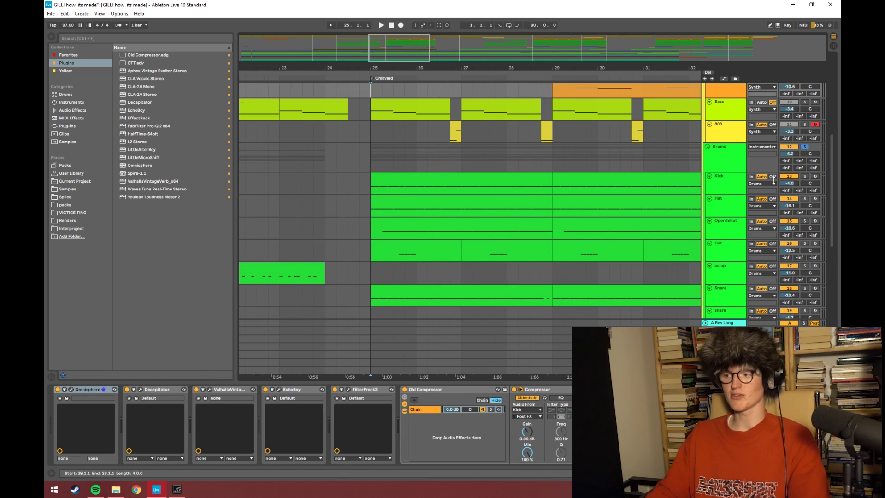
{"action": "left_click", "coordinate": [804, 176]}
{"action": "scroll", "coordinate": [522, 205], "scroll_direction": "down", "scroll_amount": 2}
{"action": "key", "text": "space"}
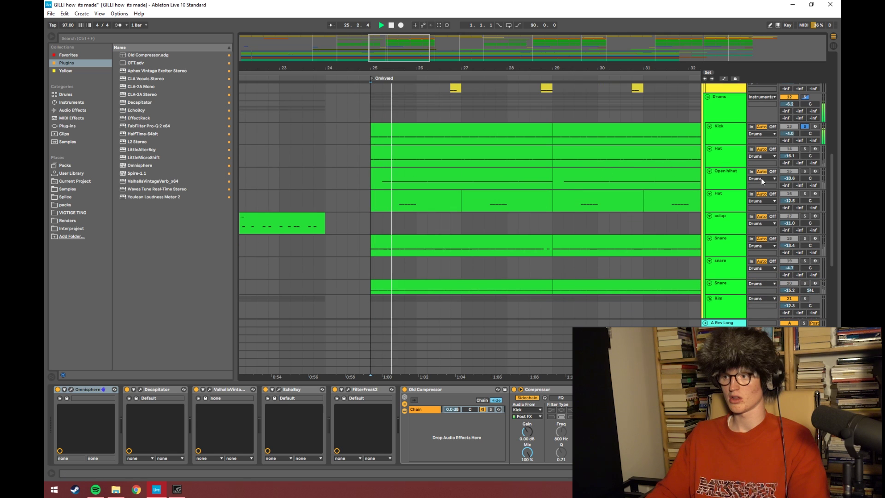
Add both Hat tracks, Open hihat and the two capitalised Snare tracks to the soloed Kick and play them from bar 25.
{"action": "left_click", "coordinate": [804, 194]}
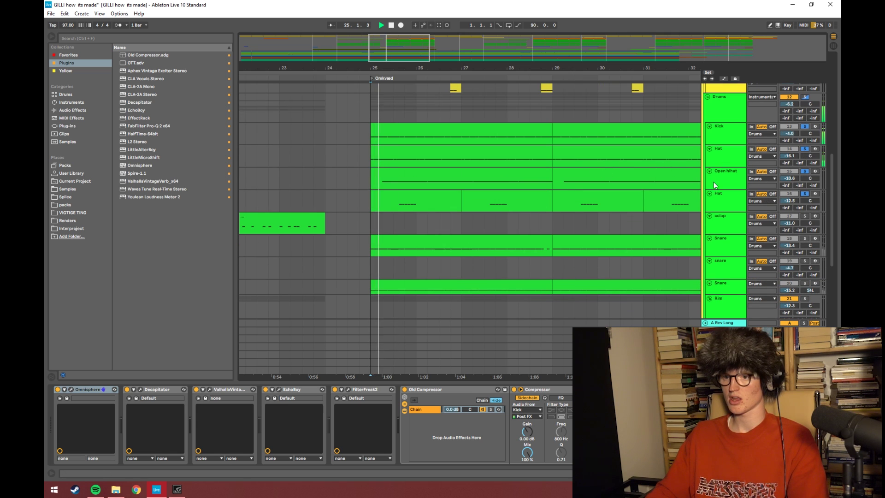
{"action": "scroll", "coordinate": [587, 142], "scroll_direction": "down", "scroll_amount": 2}
{"action": "scroll", "coordinate": [587, 141], "scroll_direction": "down", "scroll_amount": 2}
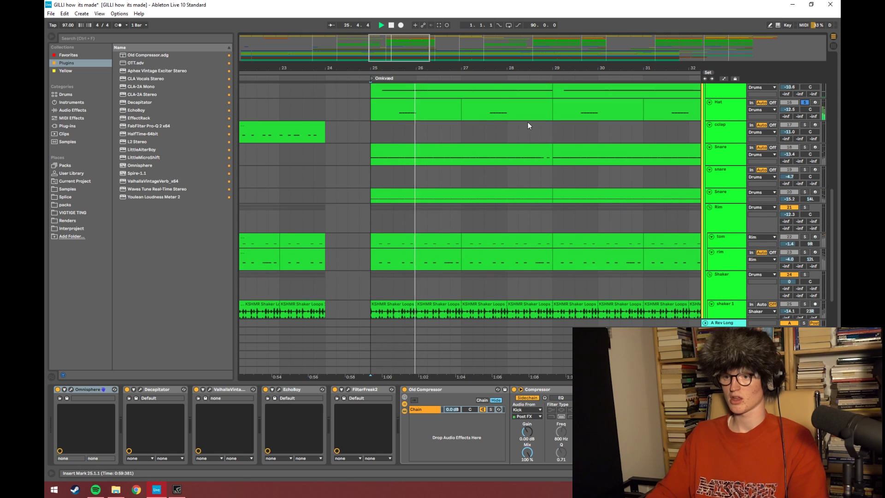
{"action": "left_click", "coordinate": [734, 163]}
{"action": "left_click", "coordinate": [727, 195]}
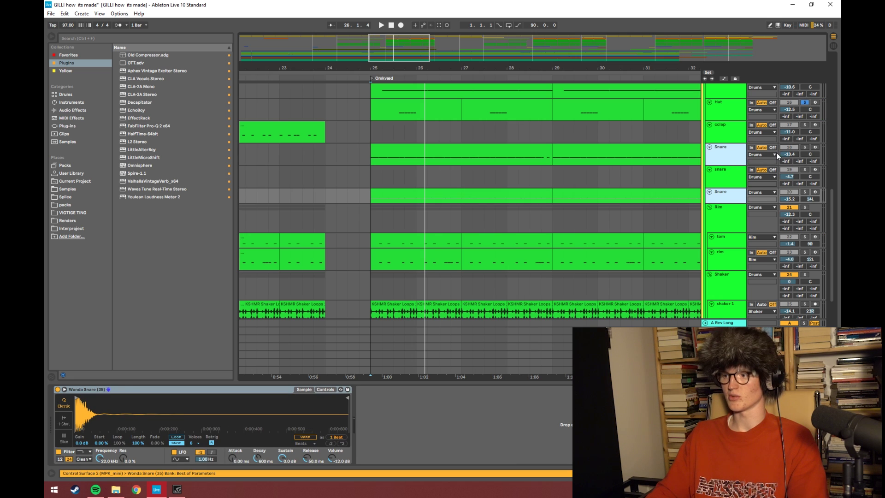
{"action": "left_click", "coordinate": [805, 148]}
{"action": "key", "text": "space"}
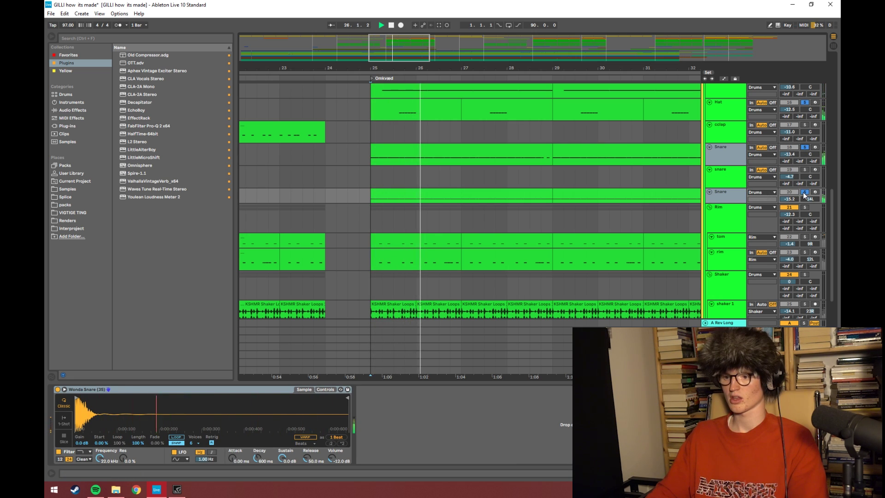
Solo only the 808 track and play it from position 26.3 in the first Omkvæd section.
{"action": "scroll", "coordinate": [422, 164], "scroll_direction": "up", "scroll_amount": 10}
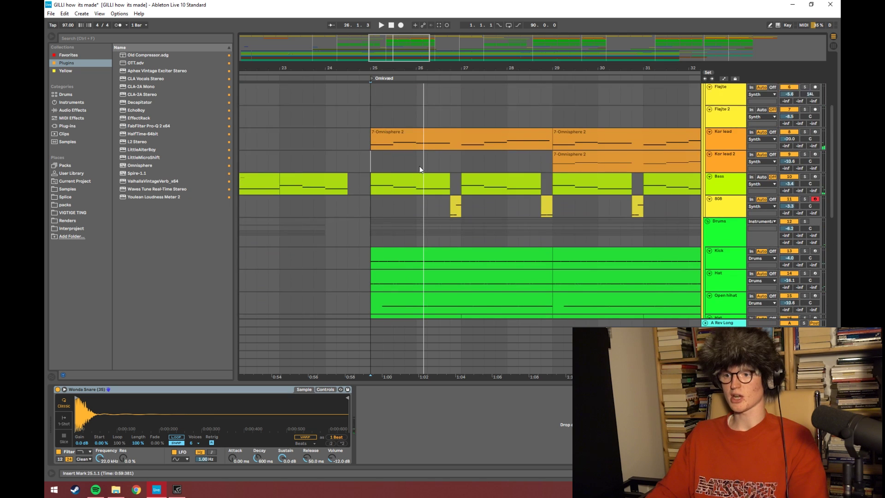
{"action": "left_click_drag", "start_coordinate": [442, 68], "coordinate": [440, 87]}
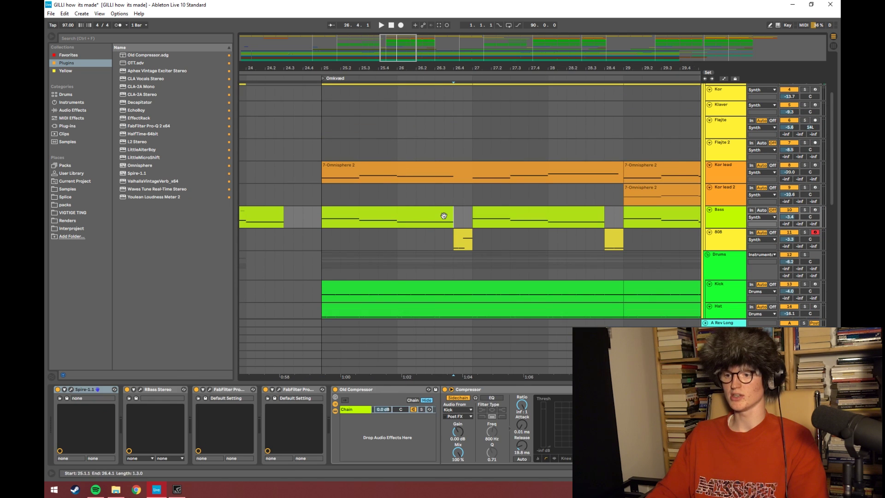
{"action": "left_click", "coordinate": [435, 199]}
{"action": "left_click", "coordinate": [805, 232]}
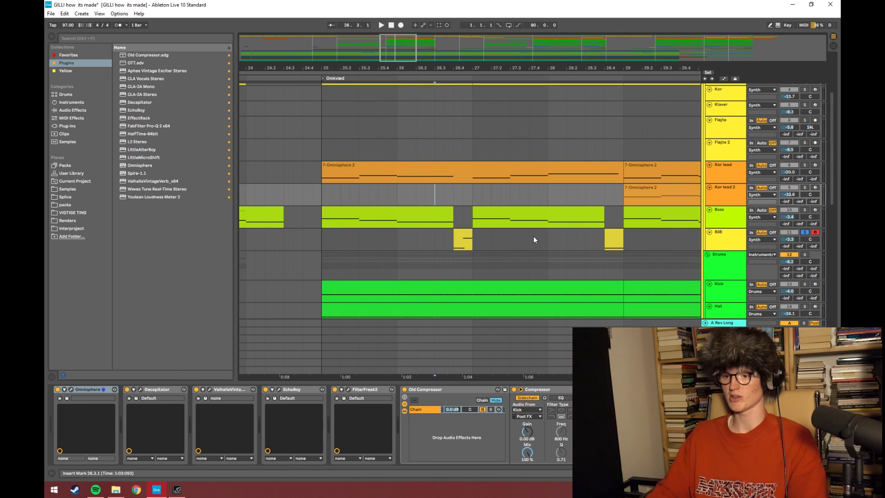
{"action": "key", "text": "space"}
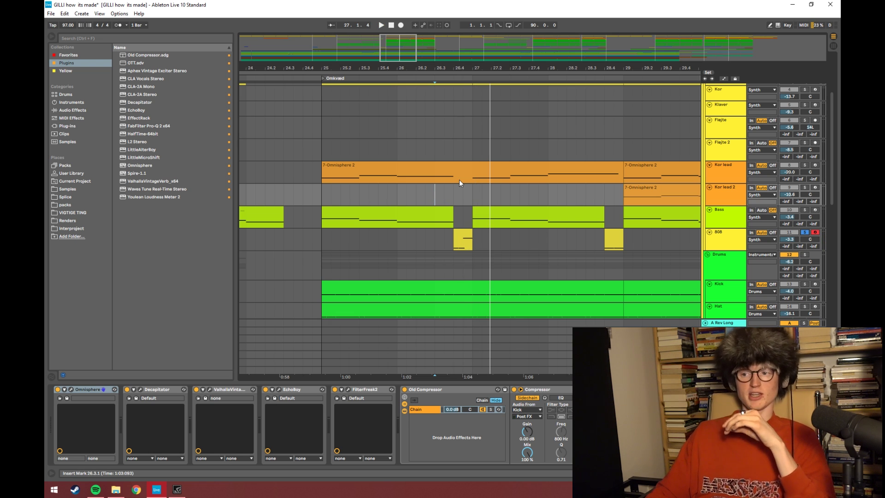
Add the Bass track to the soloed 808 and play both from bar 25.
{"action": "mouse_move", "coordinate": [463, 68]}
{"action": "left_mouse_down"}
{"action": "mouse_move", "coordinate": [448, 44]}
{"action": "mouse_move", "coordinate": [480, 74]}
{"action": "left_mouse_up"}
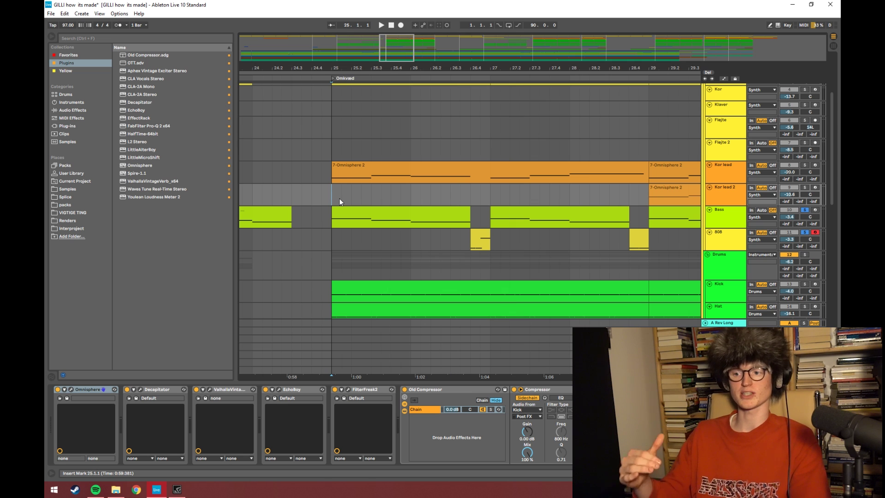
{"action": "key", "text": "space"}
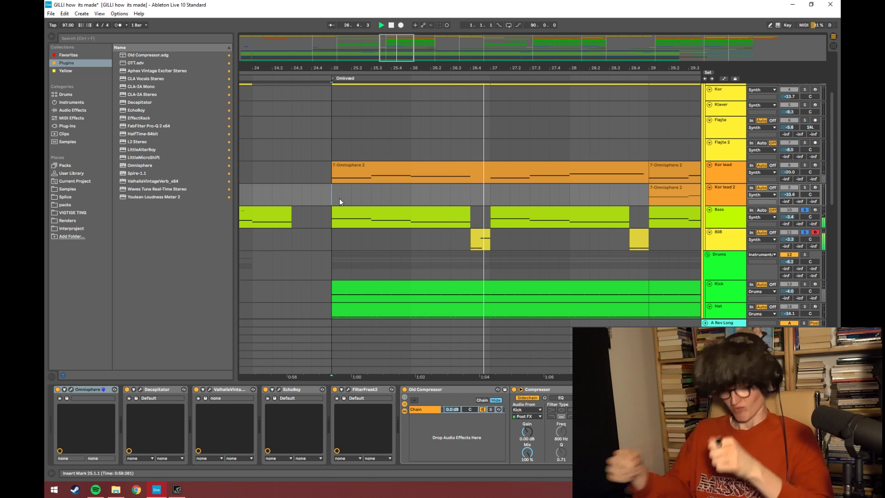
{"action": "key", "text": "space"}
Solo only the Fløjte track and play it from position 36.4, just before the second verse's høj section.
{"action": "scroll", "coordinate": [455, 156], "scroll_direction": "up", "scroll_amount": 3}
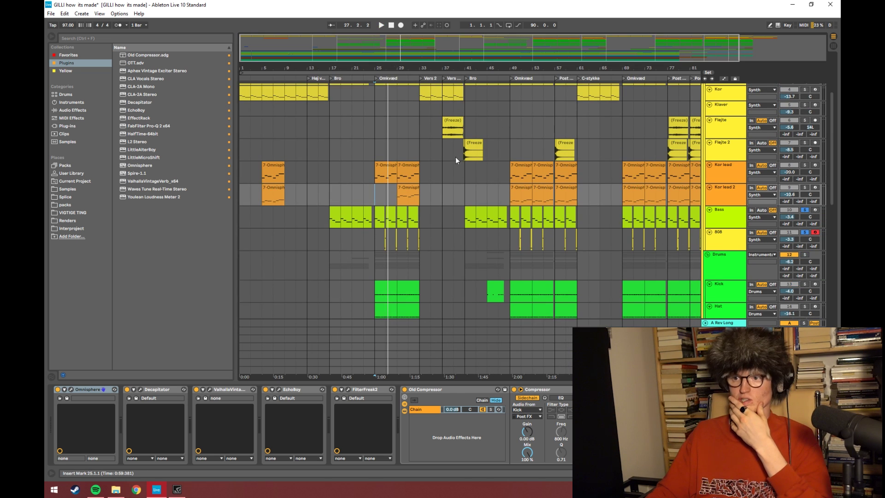
{"action": "left_click_drag", "start_coordinate": [413, 44], "coordinate": [484, 115]}
{"action": "left_click", "coordinate": [468, 136]}
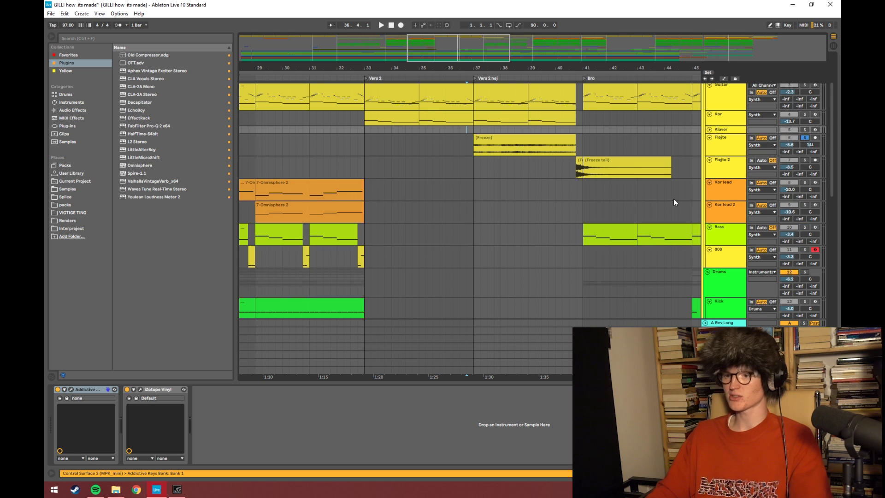
{"action": "key", "text": "space"}
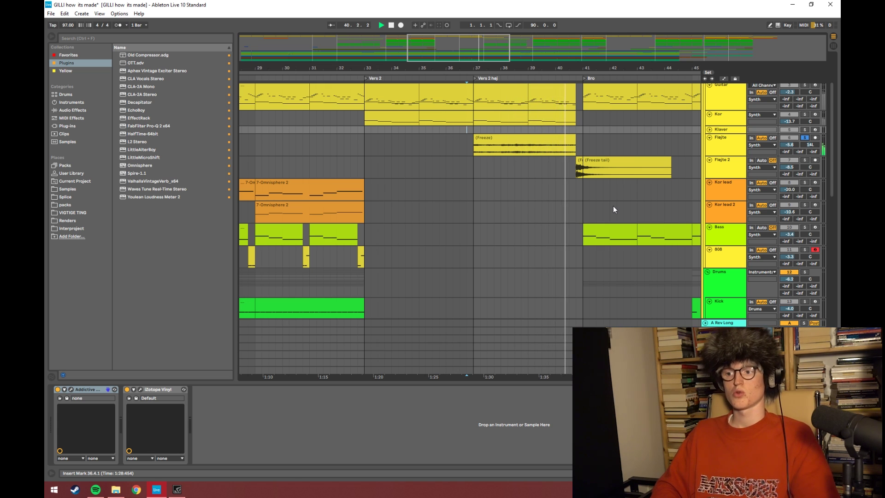
Unfold the Fx group to show its crash, tag, hey and woosh tracks, and solo the group.
{"action": "left_click_drag", "start_coordinate": [461, 45], "coordinate": [423, 50]}
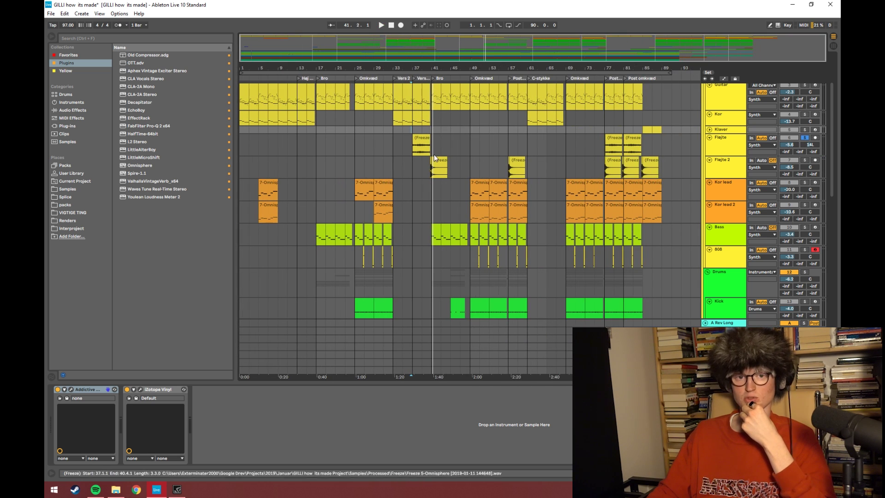
{"action": "scroll", "coordinate": [460, 176], "scroll_direction": "down", "scroll_amount": 5}
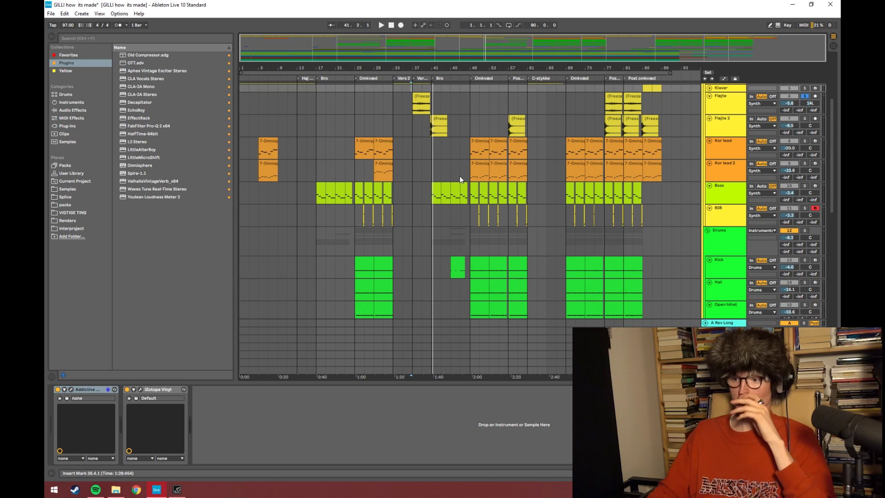
{"action": "scroll", "coordinate": [425, 221], "scroll_direction": "down", "scroll_amount": 8}
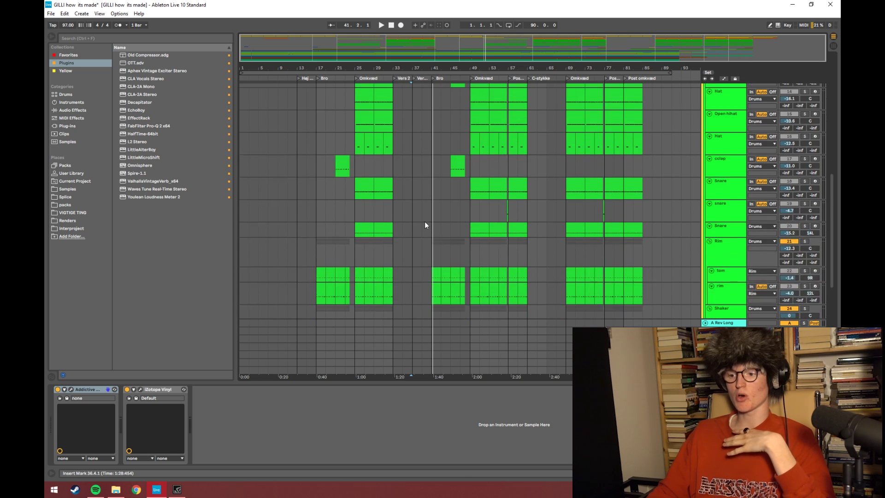
{"action": "left_click", "coordinate": [706, 260]}
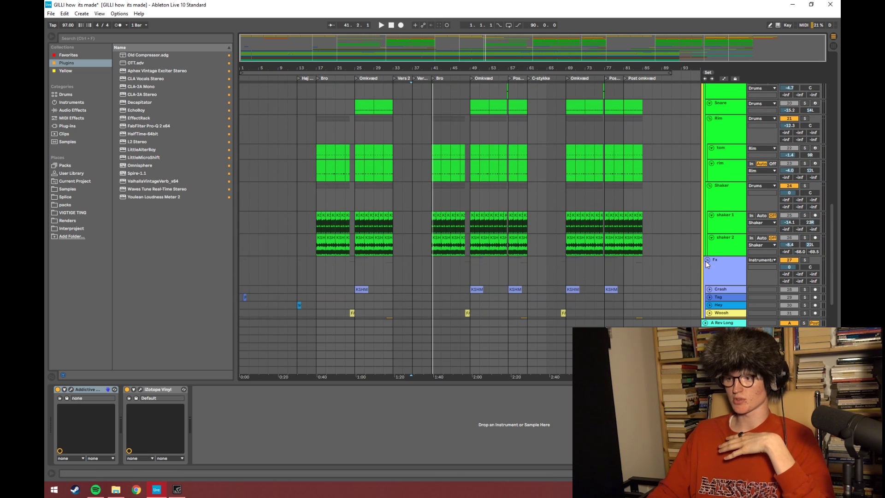
{"action": "scroll", "coordinate": [422, 259], "scroll_direction": "down", "scroll_amount": 3}
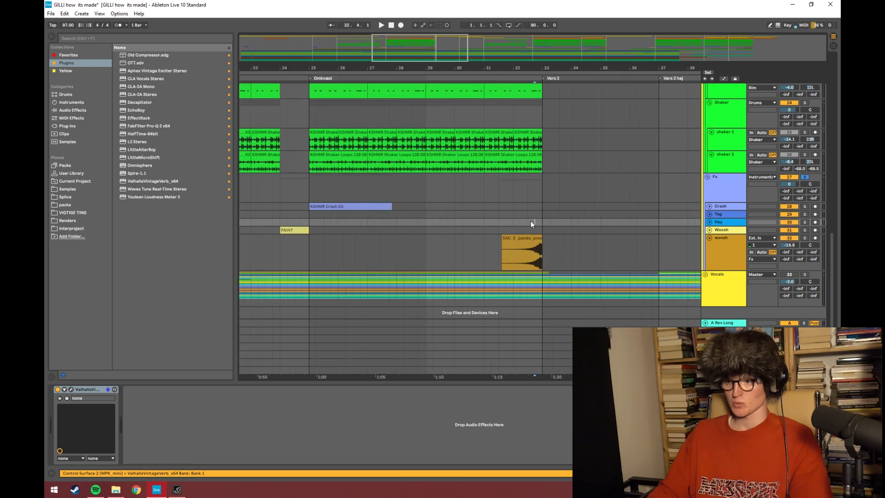
Play the soloed effects at the woosh ending the first Omkvæd section and around the crash at its start.
{"action": "key", "text": "space"}
{"action": "key", "text": "space"}
{"action": "left_click", "coordinate": [306, 190]}
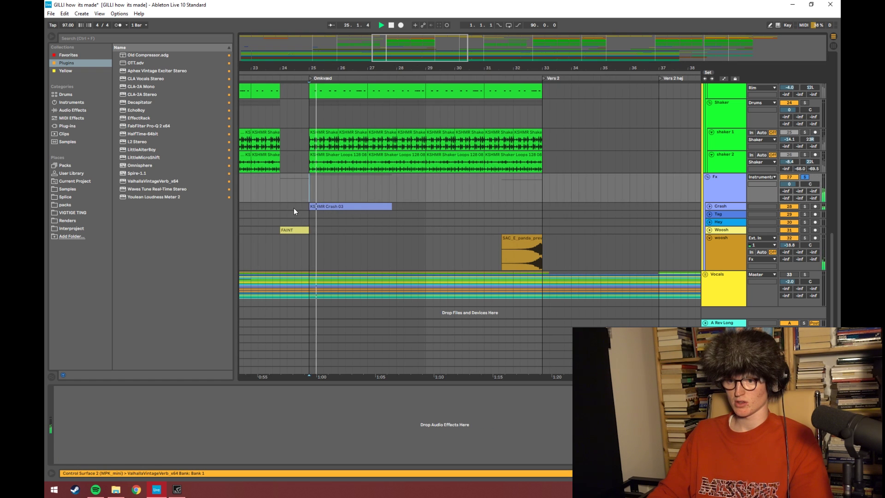
{"action": "left_click", "coordinate": [294, 206]}
{"action": "key", "text": "space"}
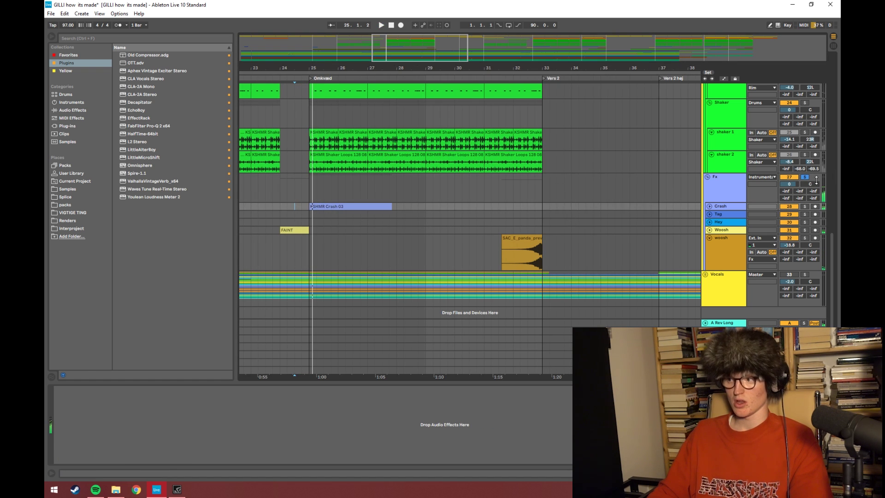
{"action": "key", "text": "space"}
Clear the Fx solo and play the full arrangement from position 24.3 into the first Omkvæd section.
{"action": "left_click", "coordinate": [291, 191]}
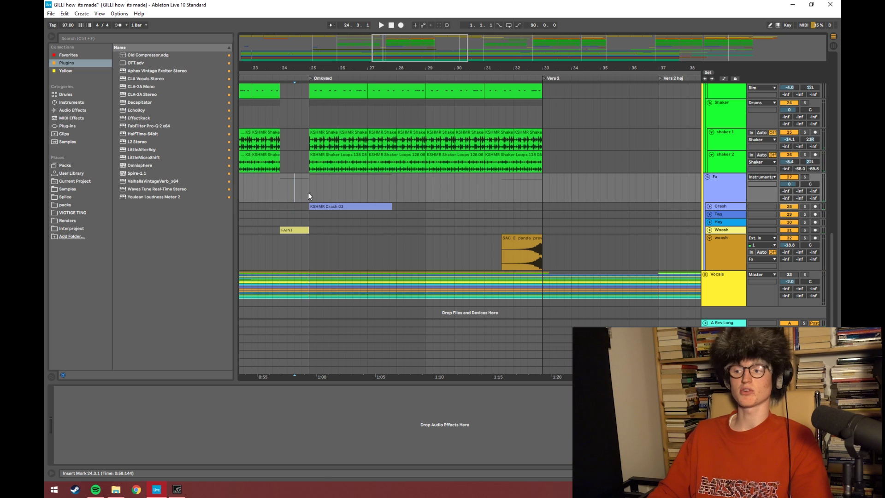
{"action": "key", "text": "space"}
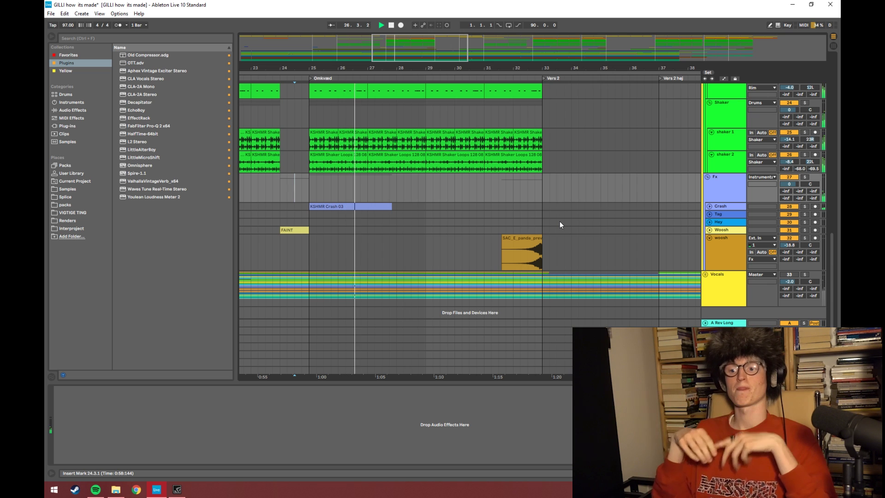
{"action": "key", "text": "space"}
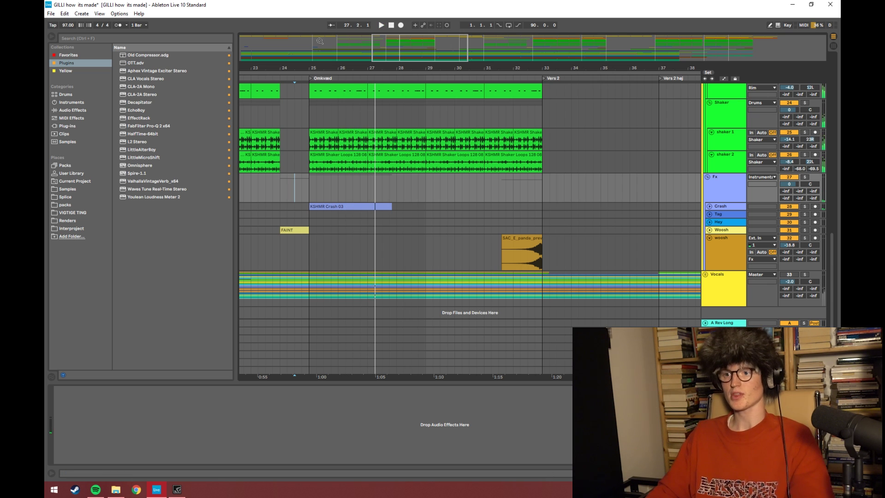
Show the whole arrangement, fold the Synth, Drums and Fx groups, and unfold the Vocals group.
{"action": "key", "text": "w"}
{"action": "scroll", "coordinate": [729, 200], "scroll_direction": "up", "scroll_amount": 2}
{"action": "left_click", "coordinate": [712, 240]}
{"action": "left_click", "coordinate": [708, 235], "text": "alt"}
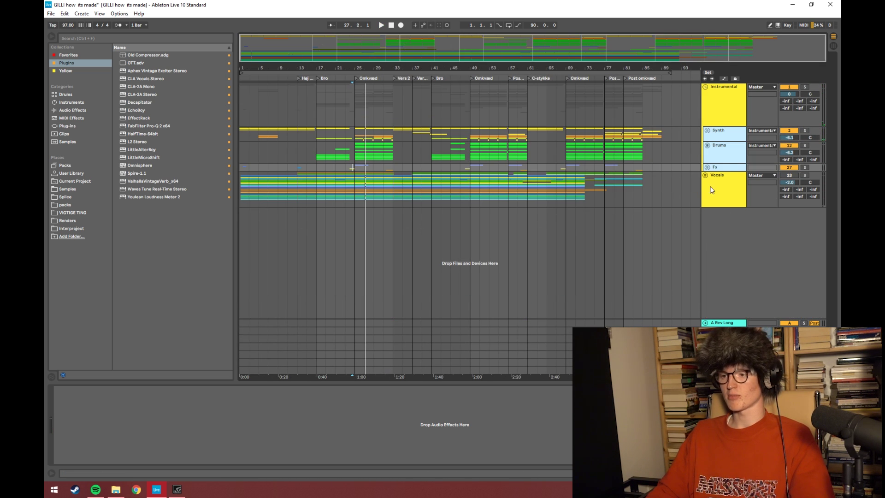
{"action": "left_click", "coordinate": [729, 179]}
{"action": "left_click", "coordinate": [706, 175]}
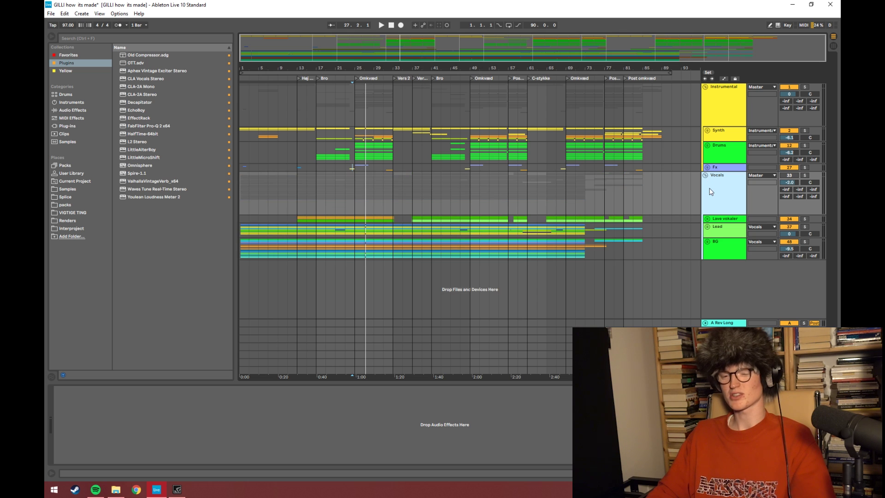
Solo track 39 in the HØJ LEAD vocal group and play it from bar 13, at the start of Høj vers 1.
{"action": "left_click", "coordinate": [804, 176]}
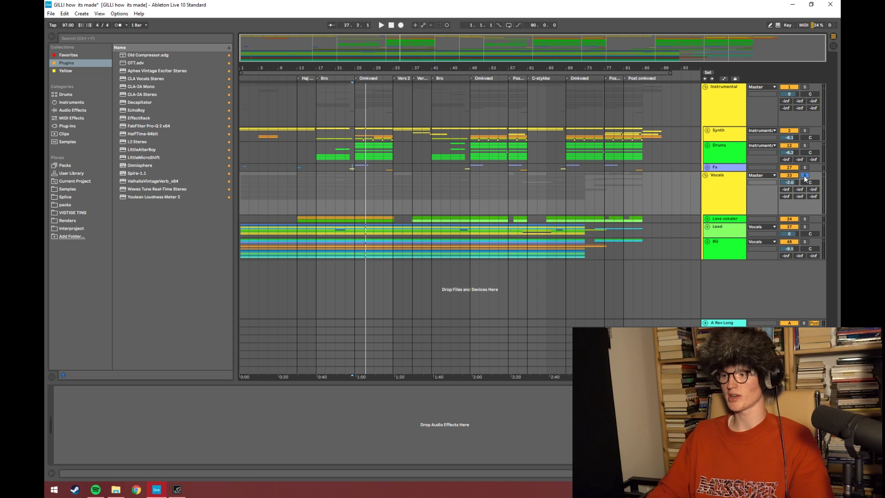
{"action": "left_click", "coordinate": [804, 175]}
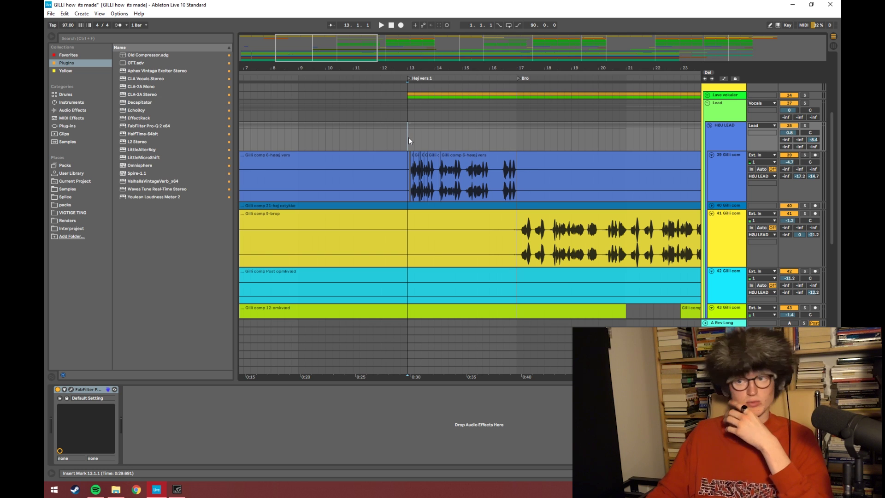
{"action": "left_click", "coordinate": [805, 155]}
{"action": "left_click", "coordinate": [733, 175]}
{"action": "key", "text": "space"}
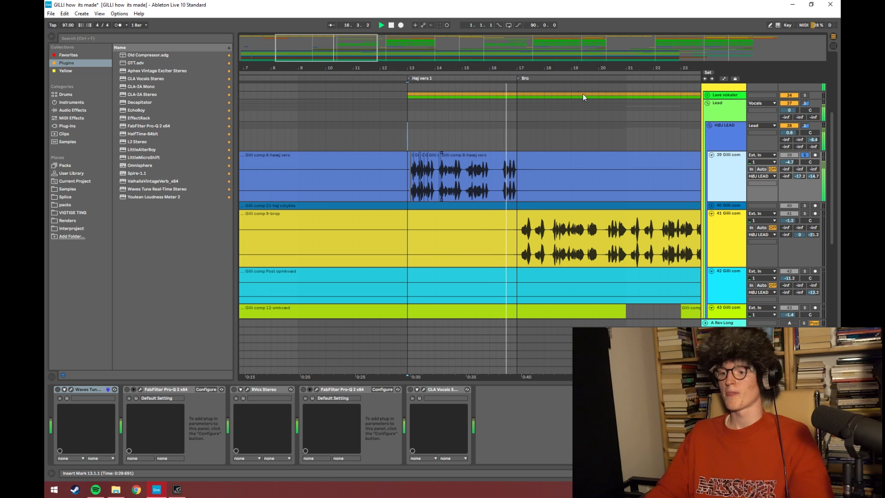
{"action": "key", "text": "space"}
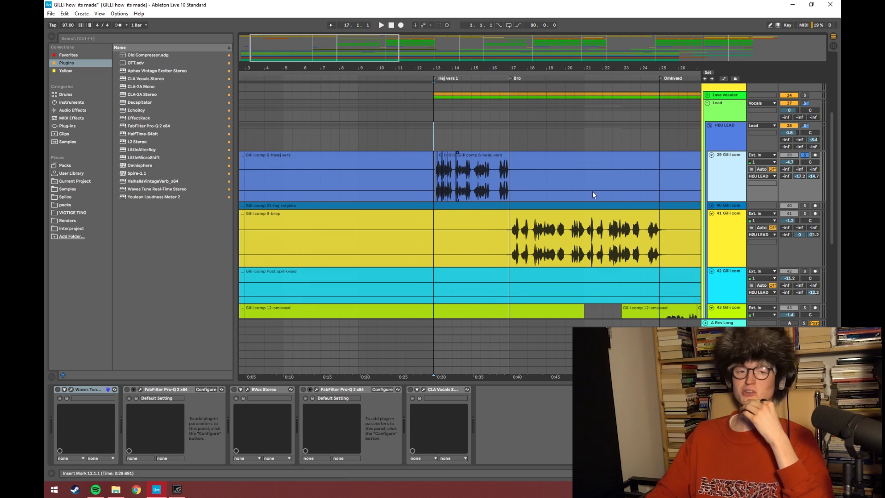
Switch on Waves Tune for the soloed lead vocal and play it from just after bar 13.
{"action": "left_click", "coordinate": [71, 390]}
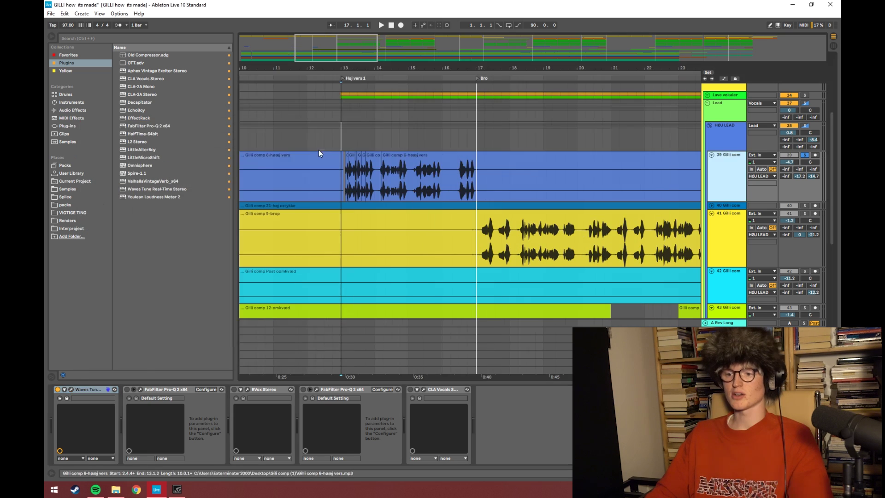
{"action": "left_click", "coordinate": [349, 149]}
{"action": "key", "text": "space"}
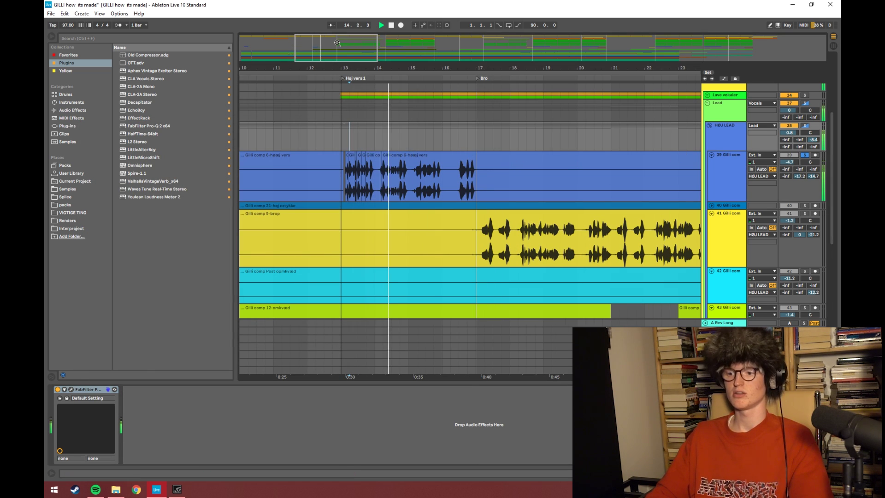
Switch on the FabFilter Pro-Q 2 and RVox Stereo effects on lead vocal track 39, and enable the A Rev Long return.
{"action": "left_click", "coordinate": [717, 178]}
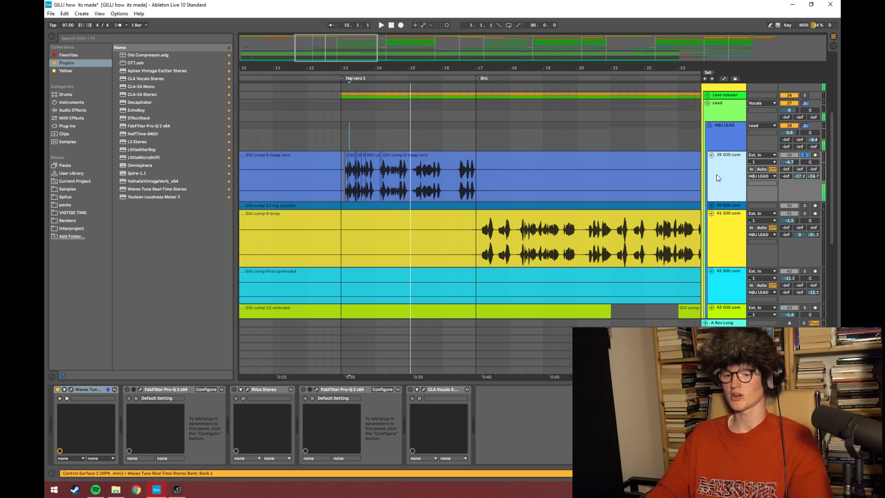
{"action": "left_click", "coordinate": [127, 390]}
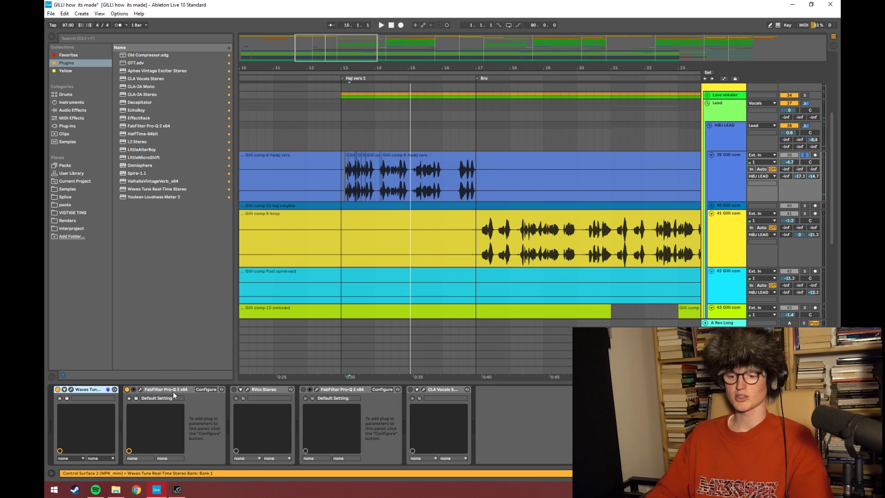
{"action": "left_click", "coordinate": [234, 389]}
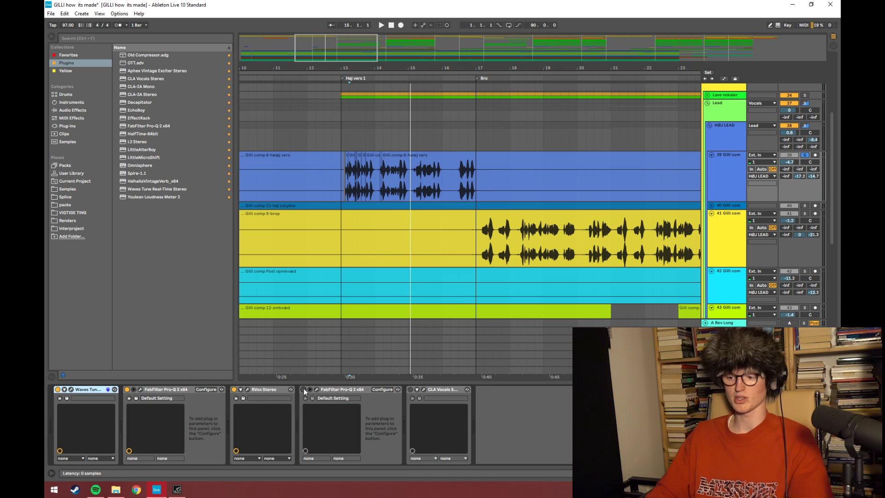
{"action": "left_click", "coordinate": [790, 319]}
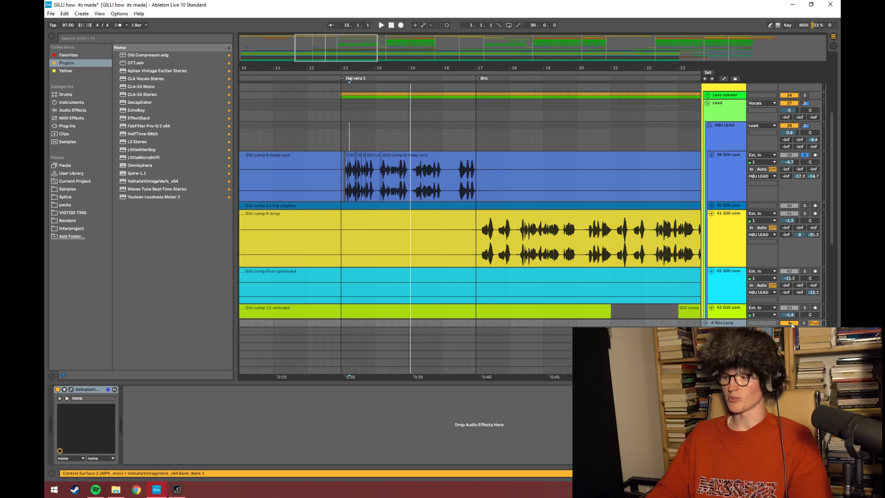
Play the soloed lead vocal with its effects and reverb from bar 13, at the start of Høj vers 1.
{"action": "left_click", "coordinate": [346, 131]}
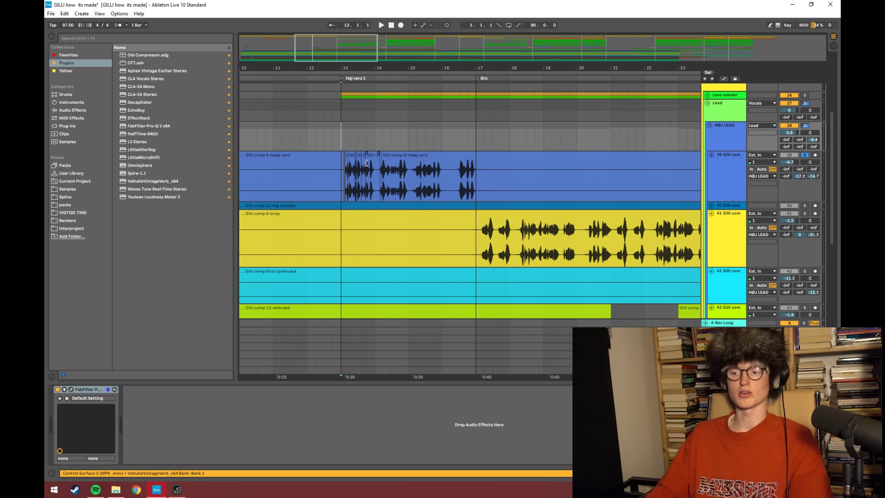
{"action": "key", "text": "space"}
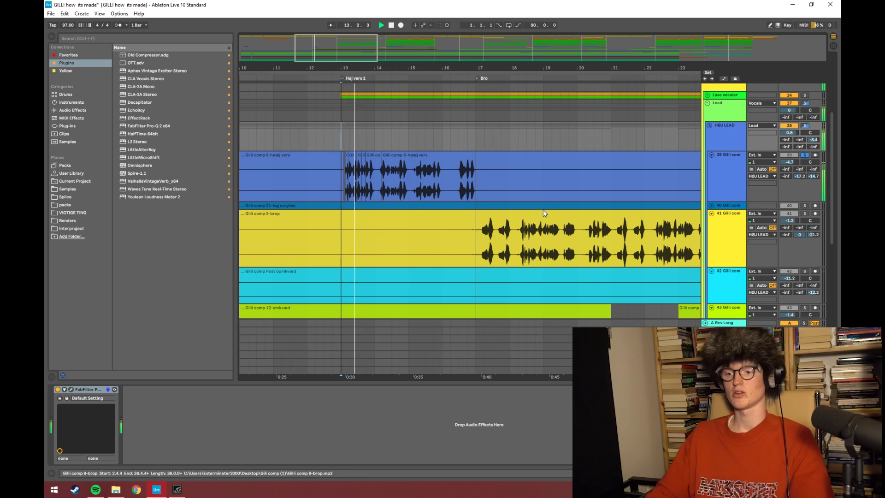
{"action": "left_click_drag", "start_coordinate": [438, 69], "coordinate": [454, 135]}
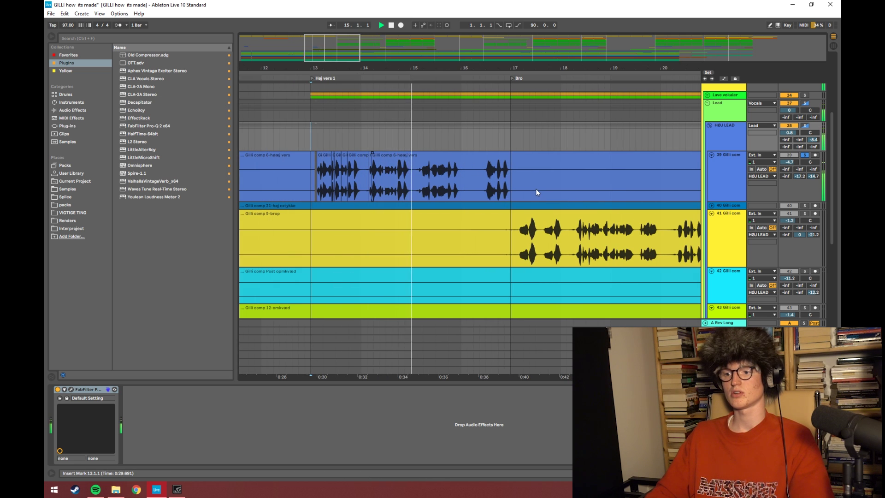
{"action": "key", "text": "space"}
Fold the Lead vocal group and unfold the Lave vokaler group.
{"action": "scroll", "coordinate": [541, 210], "scroll_direction": "up", "scroll_amount": 1}
{"action": "left_click", "coordinate": [707, 145]}
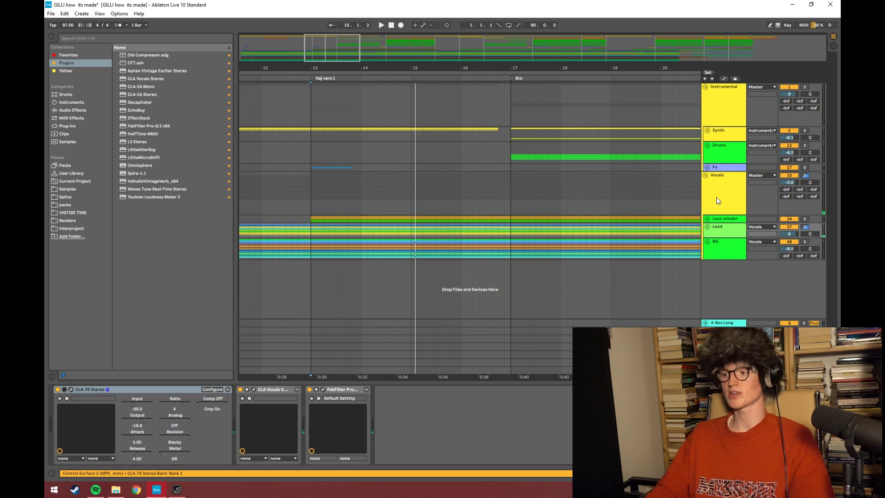
{"action": "left_click", "coordinate": [708, 219]}
{"action": "scroll", "coordinate": [712, 233], "scroll_direction": "down", "scroll_amount": 3}
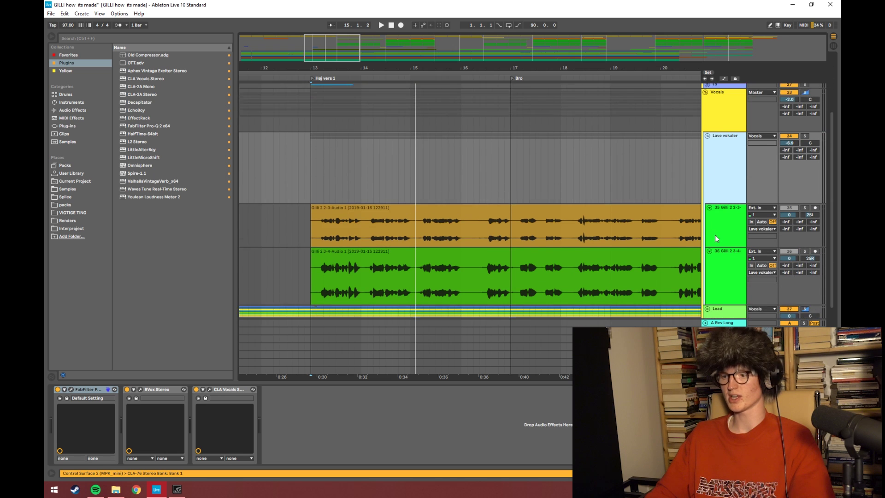
Solo the Lave vokaler group and play its low vocals from just after bar 13, in Høj vers 1.
{"action": "scroll", "coordinate": [717, 239], "scroll_direction": "down", "scroll_amount": 1}
{"action": "left_click", "coordinate": [805, 111]}
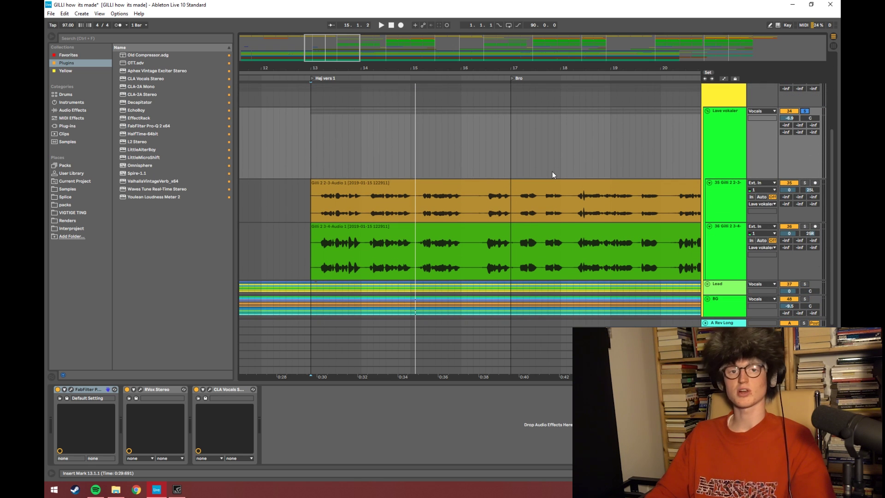
{"action": "left_click", "coordinate": [325, 170]}
{"action": "key", "text": "space"}
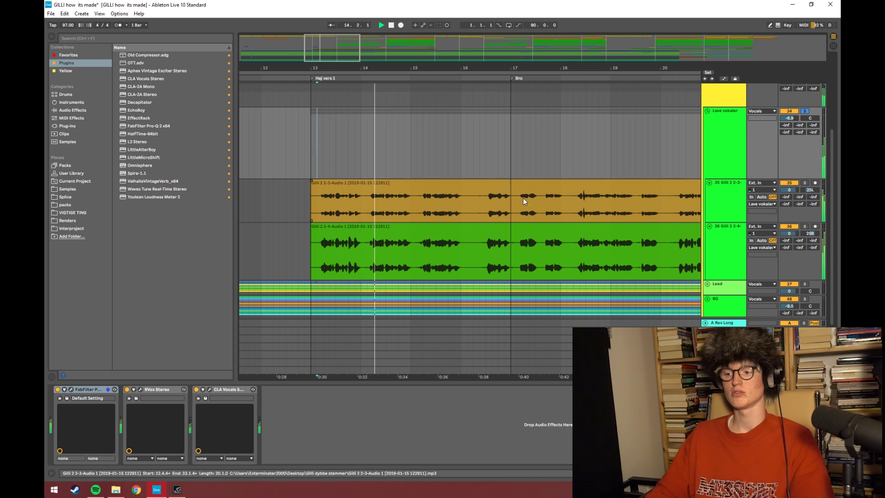
Unfold the BG group, then solo backing vocal tracks 62 and 63 together and play them from just after bar 13.
{"action": "left_click", "coordinate": [707, 299]}
{"action": "key", "text": "space"}
{"action": "scroll", "coordinate": [725, 253], "scroll_direction": "down", "scroll_amount": 5}
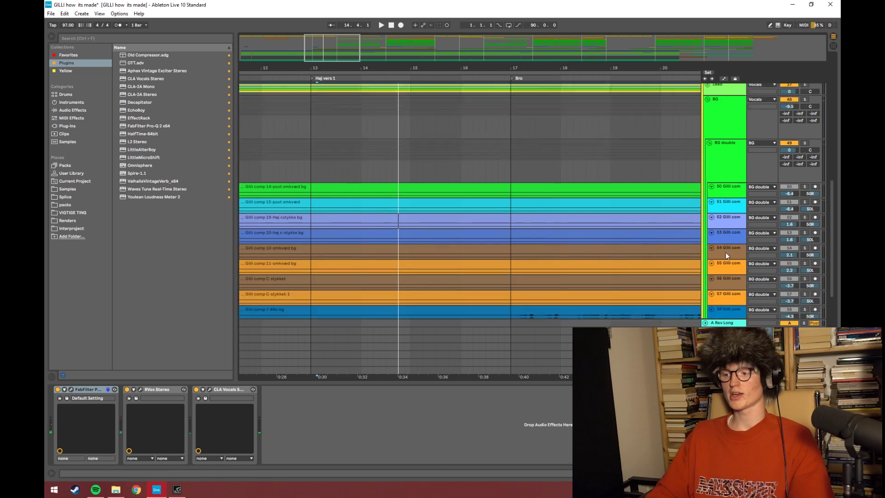
{"action": "scroll", "coordinate": [725, 258], "scroll_direction": "down", "scroll_amount": 3}
{"action": "left_click", "coordinate": [730, 275]}
{"action": "left_click", "coordinate": [731, 291], "text": "shift"}
{"action": "key", "text": "s"}
{"action": "left_click", "coordinate": [321, 280]}
{"action": "key", "text": "space"}
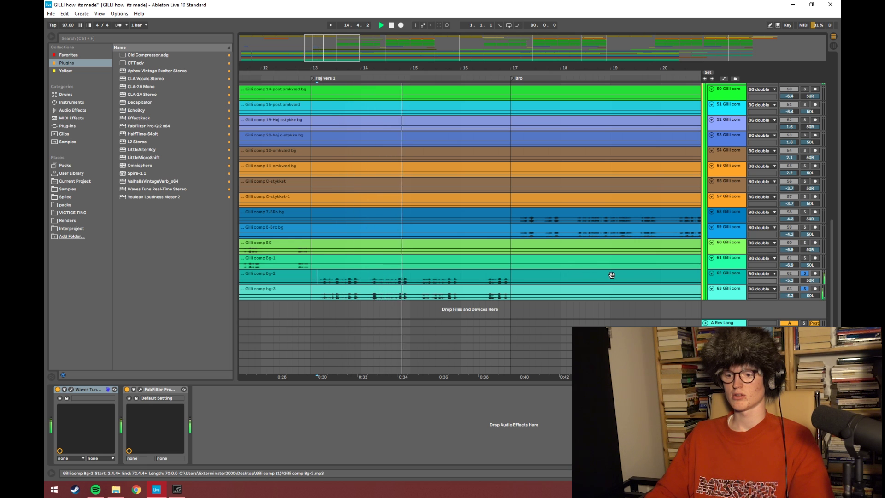
{"action": "key", "text": "space"}
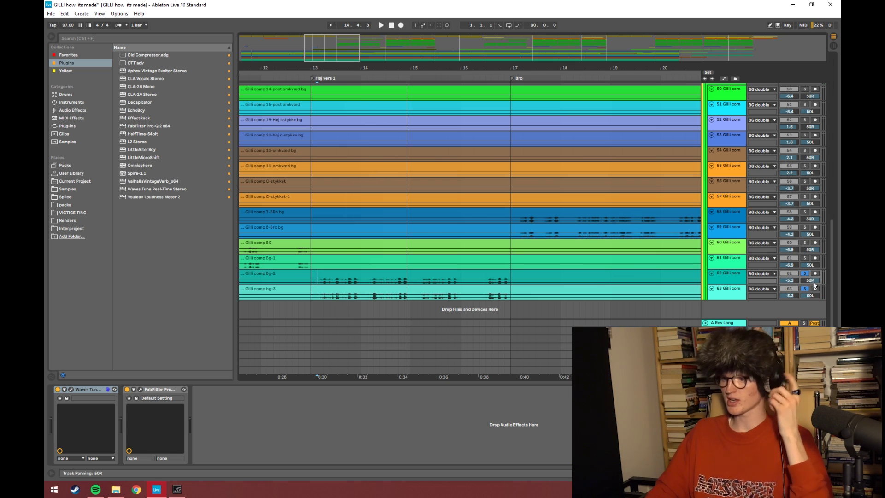
Solo the whole Vocals group and play it from just before bar 13 into Høj vers 1.
{"action": "scroll", "coordinate": [492, 256], "scroll_direction": "up", "scroll_amount": 10}
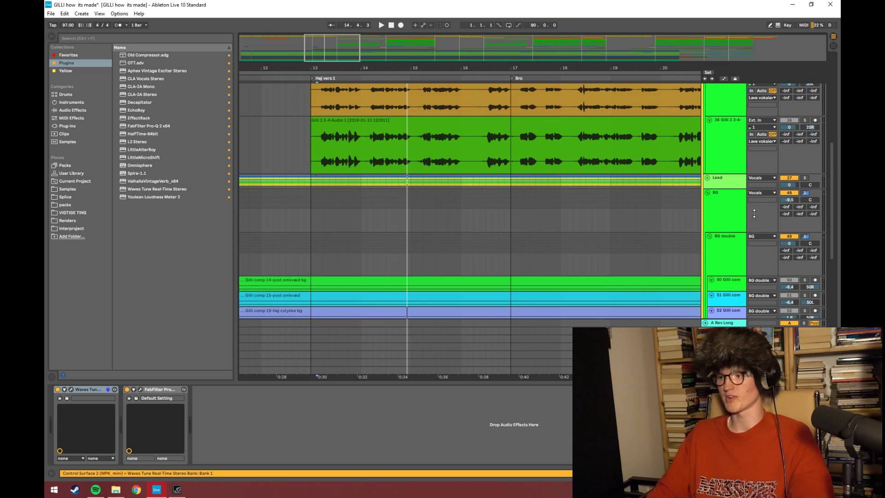
{"action": "scroll", "coordinate": [751, 159], "scroll_direction": "up", "scroll_amount": 8}
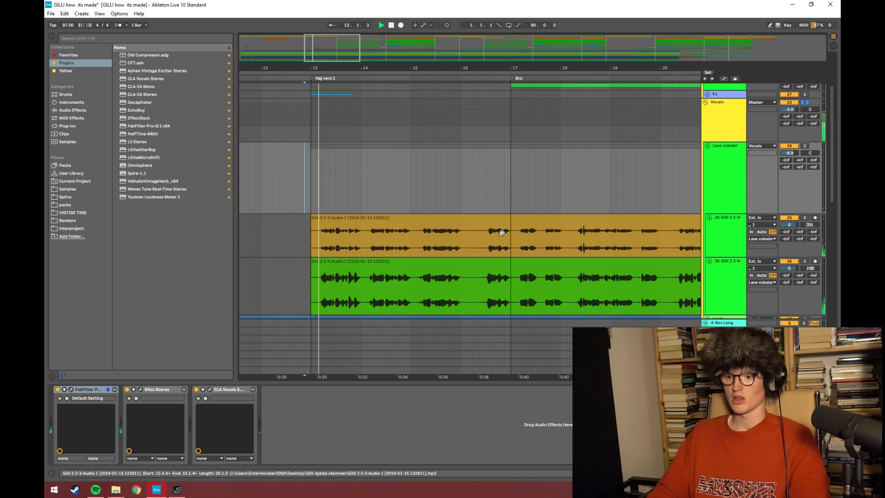
{"action": "scroll", "coordinate": [477, 194], "scroll_direction": "down", "scroll_amount": 2}
{"action": "left_click_drag", "start_coordinate": [472, 68], "coordinate": [493, 88]}
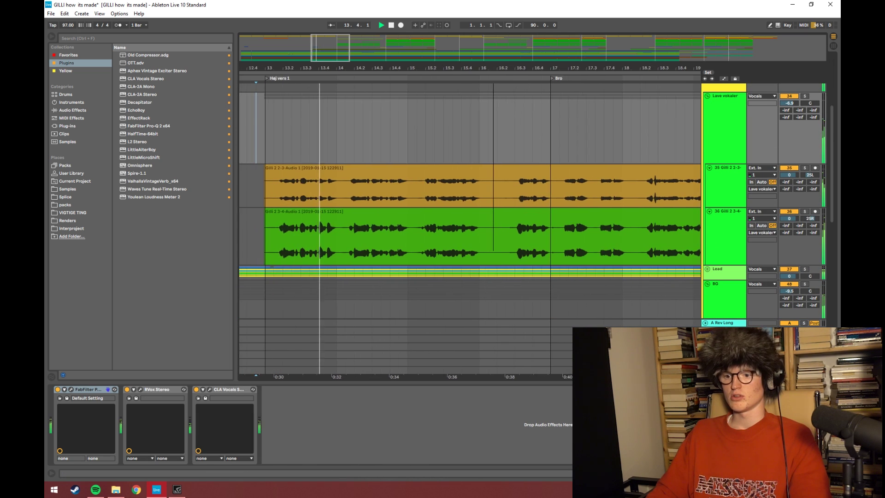
{"action": "left_click_drag", "start_coordinate": [328, 74], "coordinate": [328, 62]}
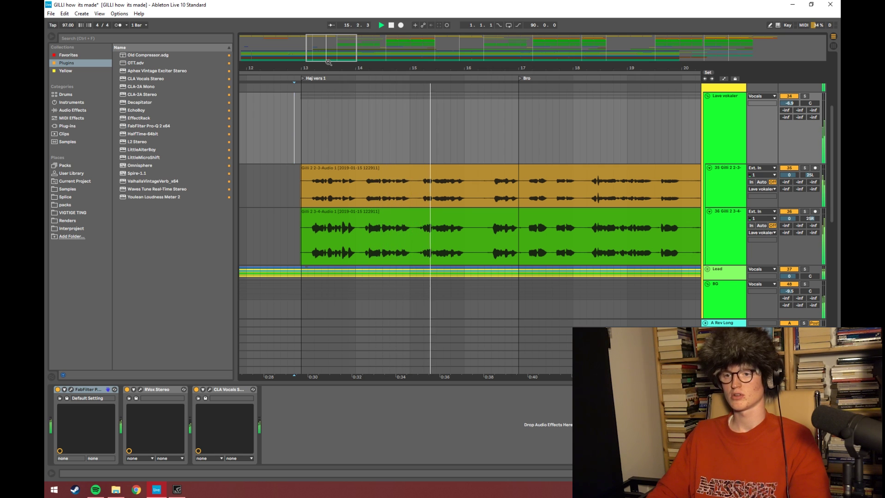
{"action": "left_click_drag", "start_coordinate": [328, 62], "coordinate": [487, 53]}
{"action": "key", "text": "space"}
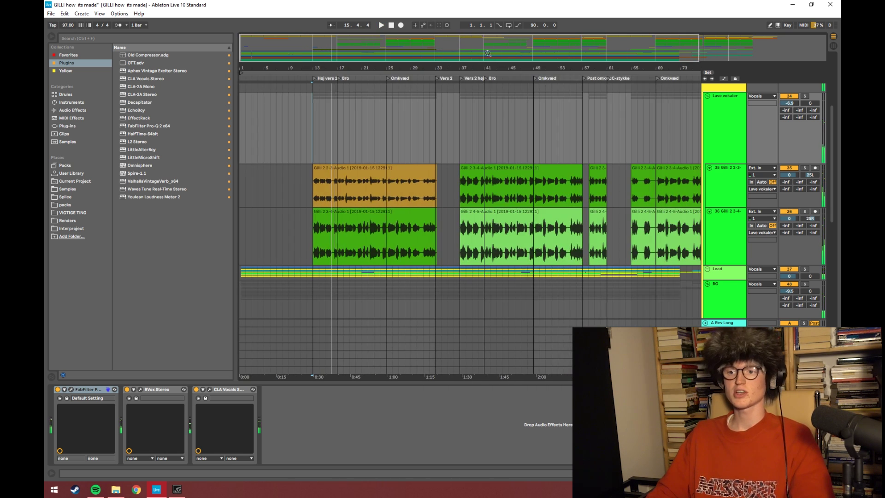
Fold the Vocals group and show the whole arrangement from start to end.
{"action": "scroll", "coordinate": [729, 136], "scroll_direction": "up", "scroll_amount": 3}
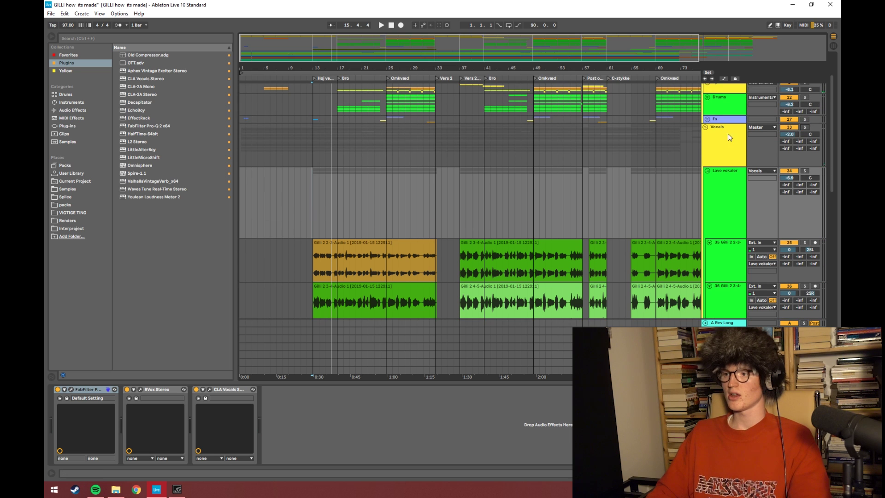
{"action": "left_click", "coordinate": [708, 134]}
{"action": "left_click", "coordinate": [705, 127]}
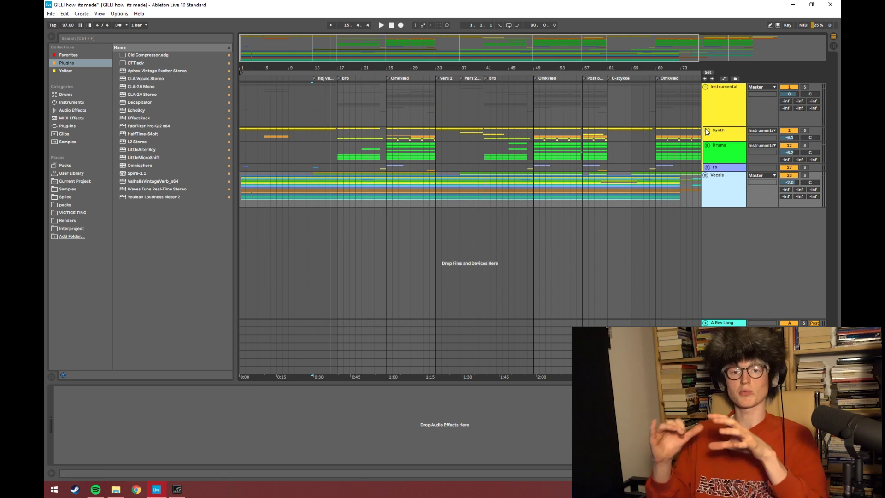
{"action": "double_click", "coordinate": [336, 69]}
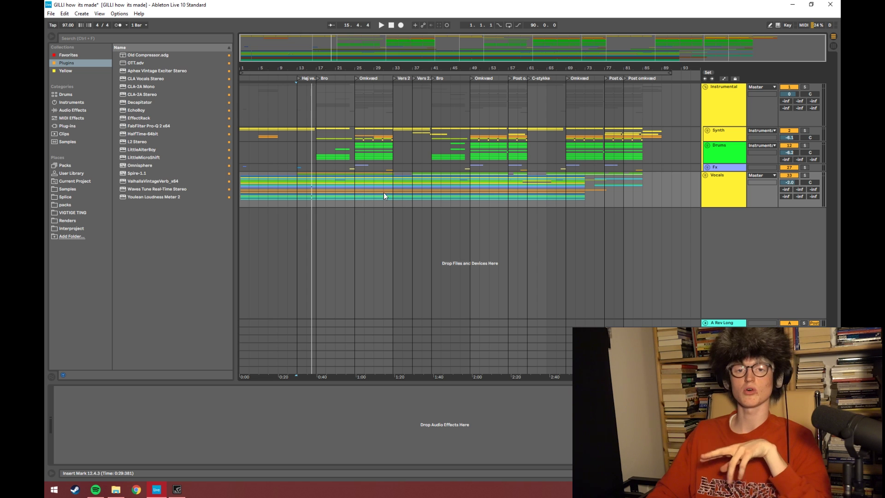
Place the insert marker in the first Omkvæd section, at bar 27.
{"action": "left_click", "coordinate": [366, 113]}
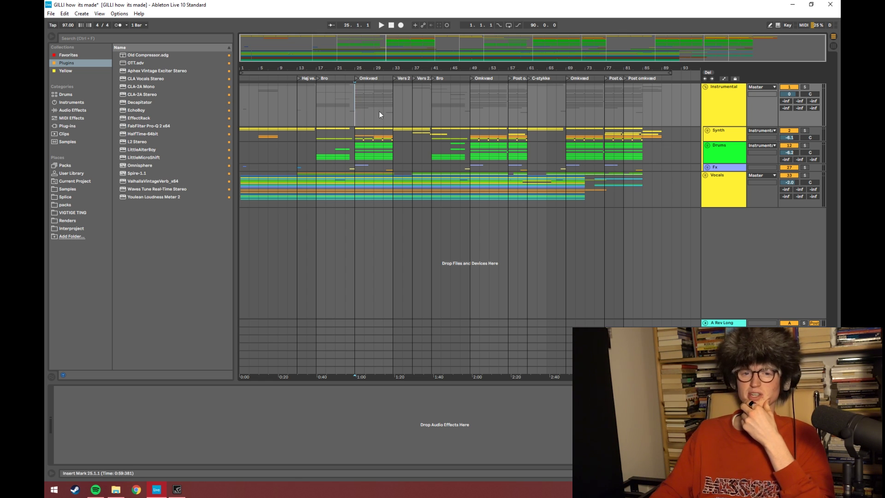
{"action": "left_click", "coordinate": [364, 121]}
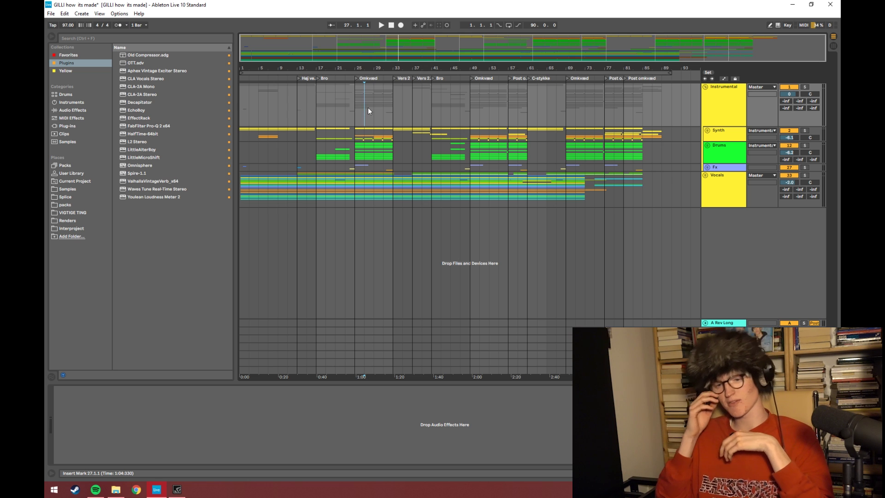